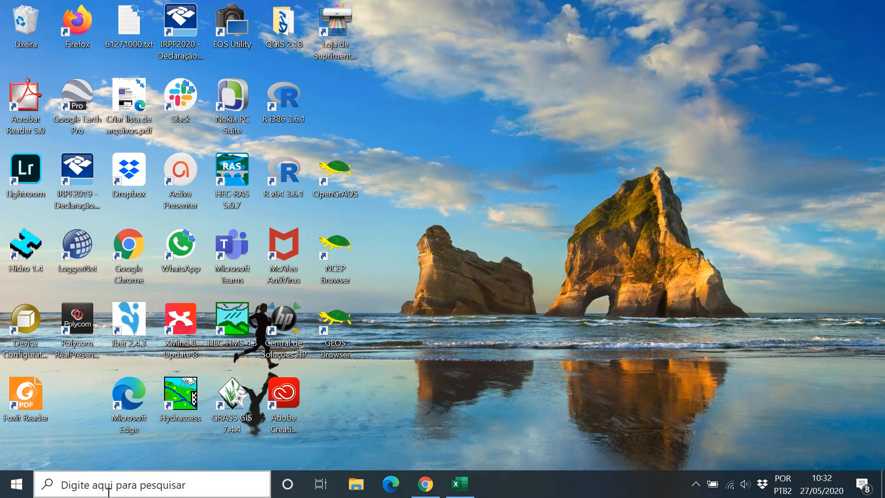
- Search the computer for hidro and launch Hidro 1.4
{"action": "left_click", "coordinate": [122, 484]}
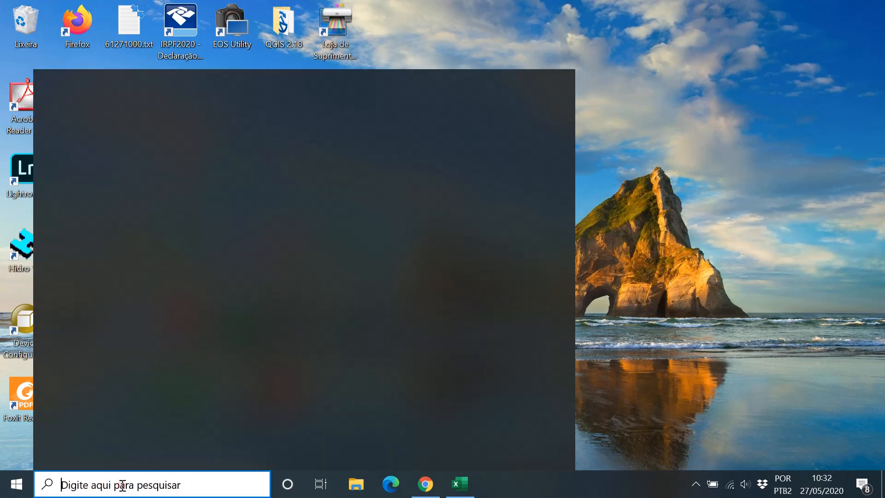
{"action": "type", "text": "hidro"}
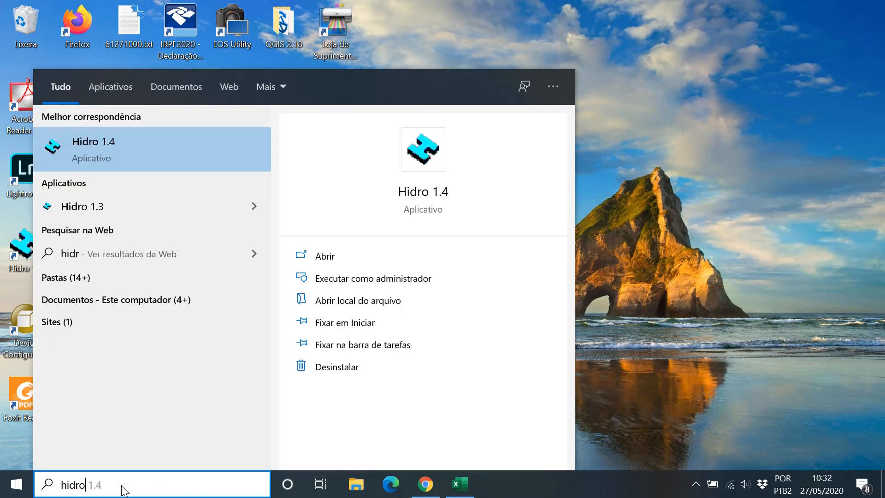
{"action": "left_click", "coordinate": [112, 150]}
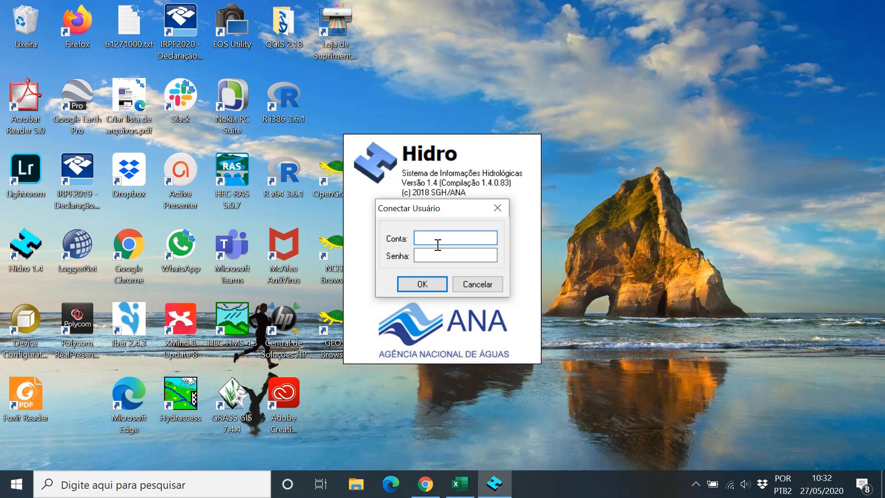
- Sign in to Hidro with the account hidro and its account password
{"action": "type", "text": "idro"}
{"action": "key", "text": "Tab"}
{"action": "type", "text": "******"}
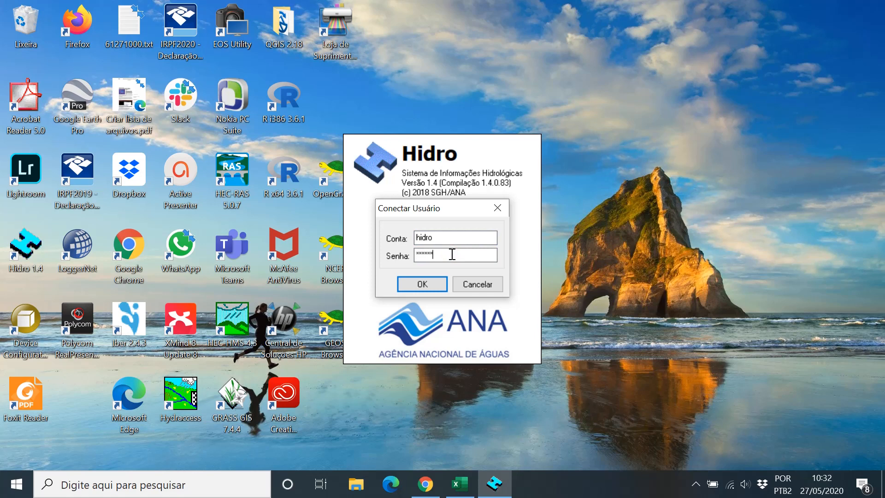
{"action": "left_click", "coordinate": [422, 282]}
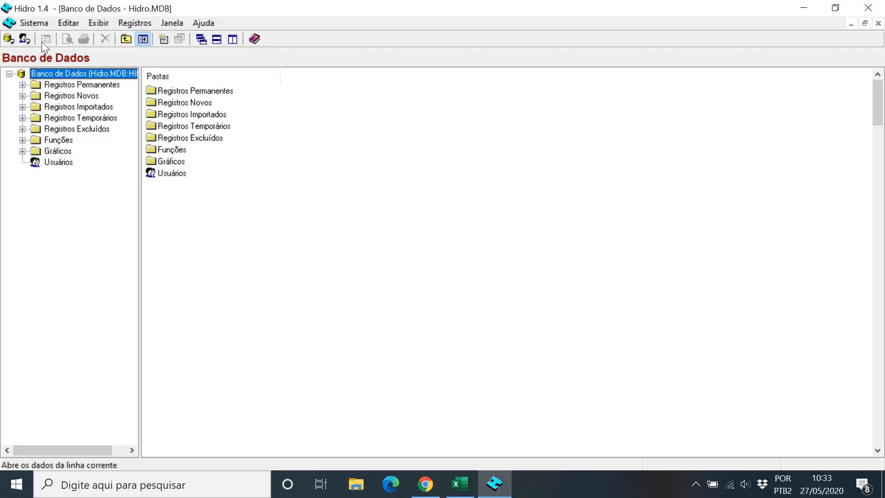
- Open the Chuvas Diárias statistics function from the Estatísticas folder under Funções
{"action": "left_click", "coordinate": [22, 140]}
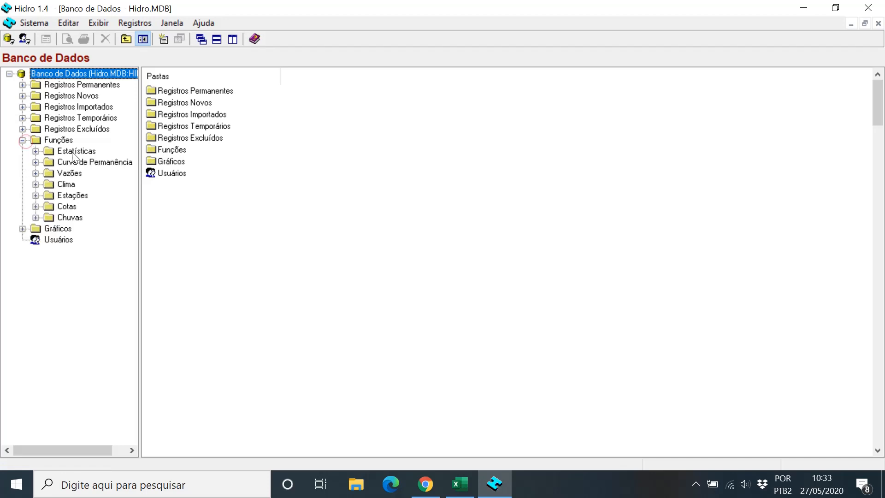
{"action": "left_click", "coordinate": [77, 152]}
{"action": "left_click", "coordinate": [36, 151]}
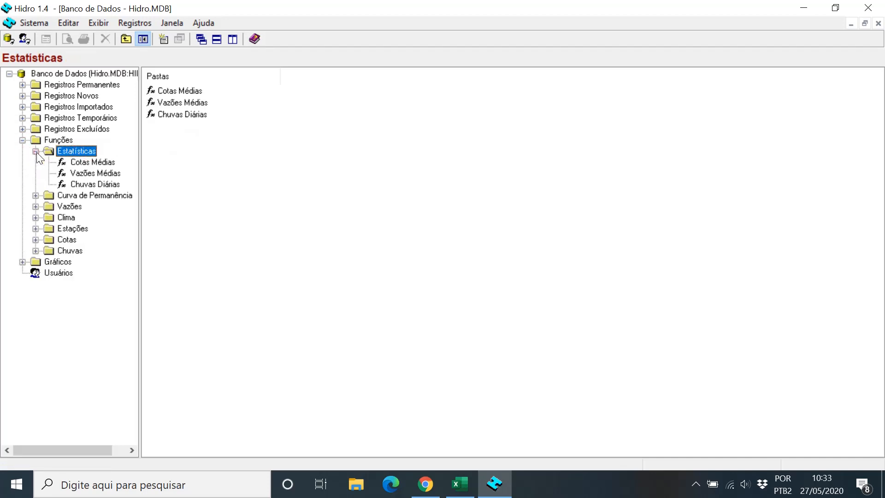
{"action": "double_click", "coordinate": [99, 185]}
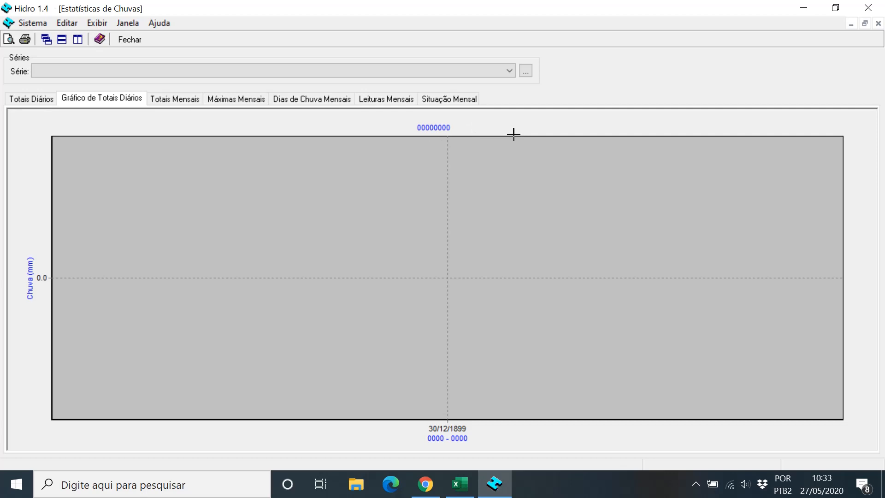
- Query the available rainfall stations and load the Consistido series of station 02245066
{"action": "left_click", "coordinate": [526, 71]}
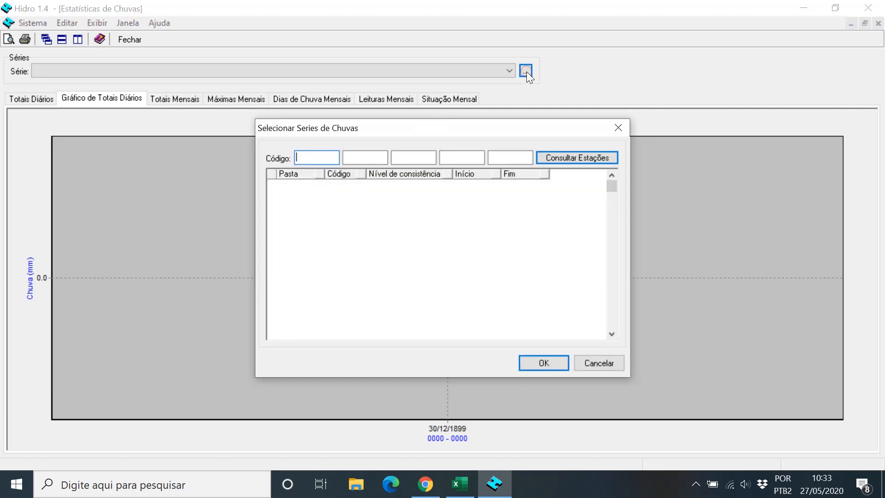
{"action": "left_click", "coordinate": [583, 156]}
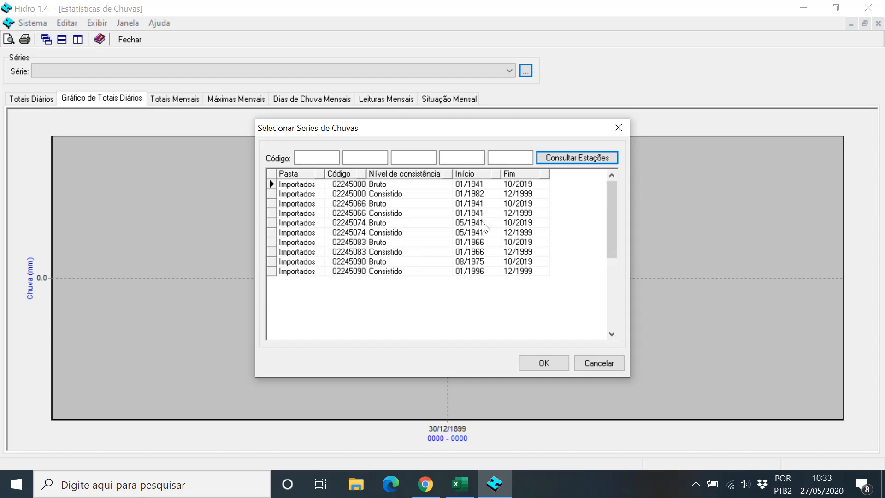
{"action": "left_click", "coordinate": [388, 215]}
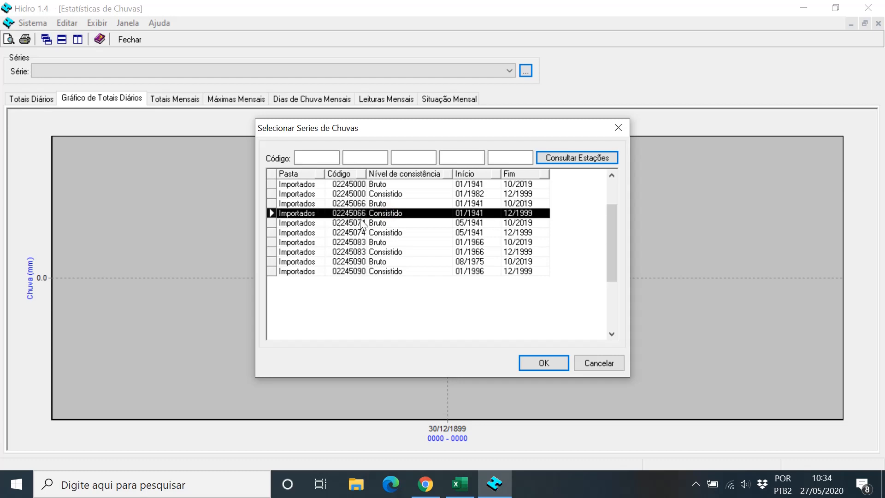
{"action": "left_click", "coordinate": [557, 362]}
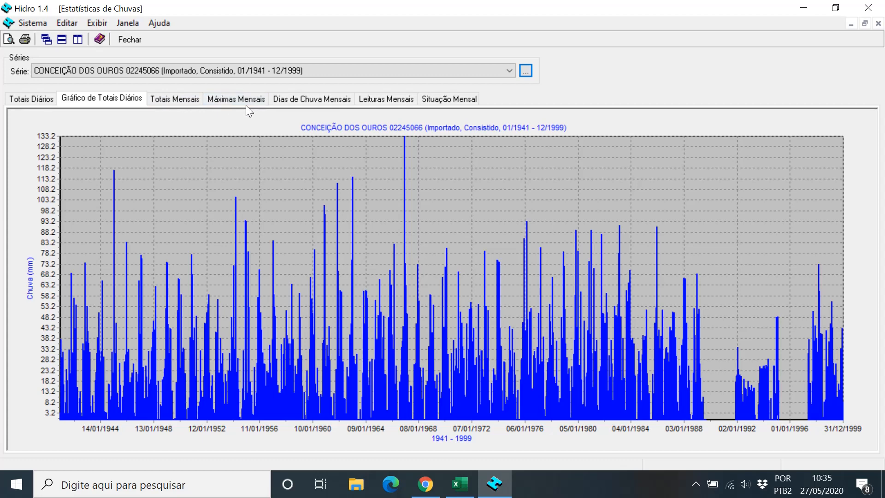
- Examine the station's monthly totals and monthly maxima tables over all years, including their gaps, flagged values and averages
{"action": "left_click", "coordinate": [170, 103]}
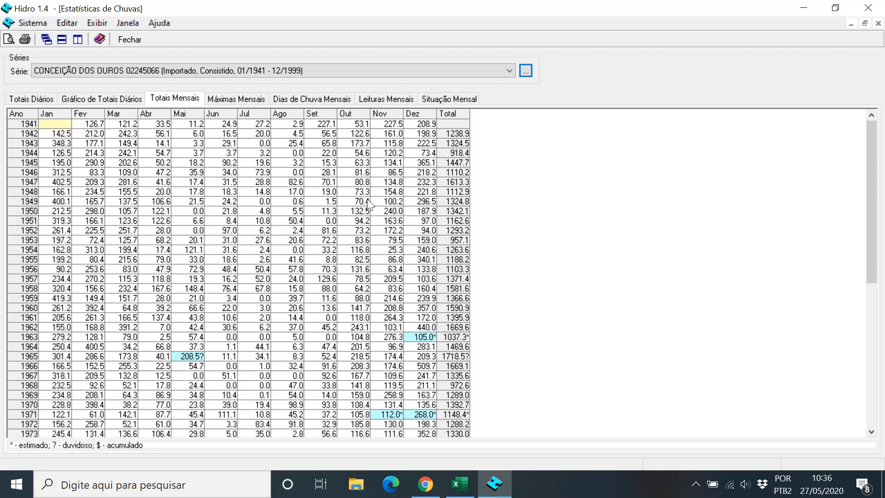
{"action": "left_click", "coordinate": [225, 99]}
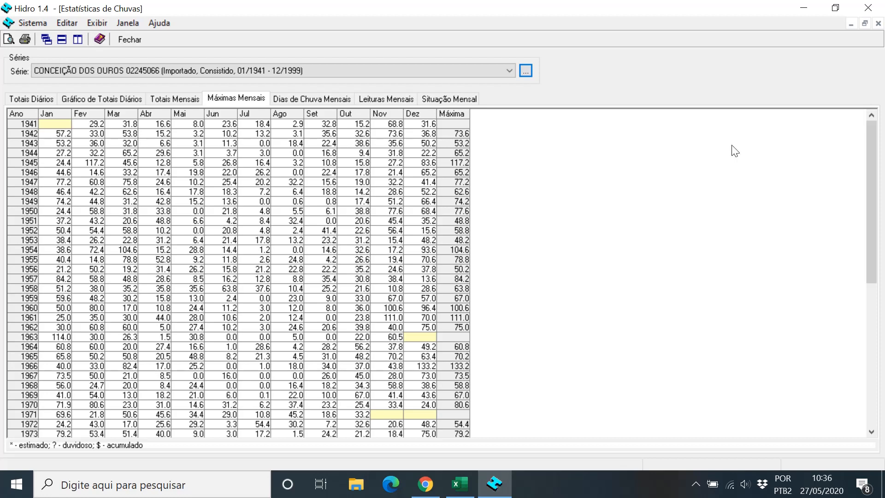
{"action": "left_click_drag", "start_coordinate": [875, 181], "coordinate": [875, 186]}
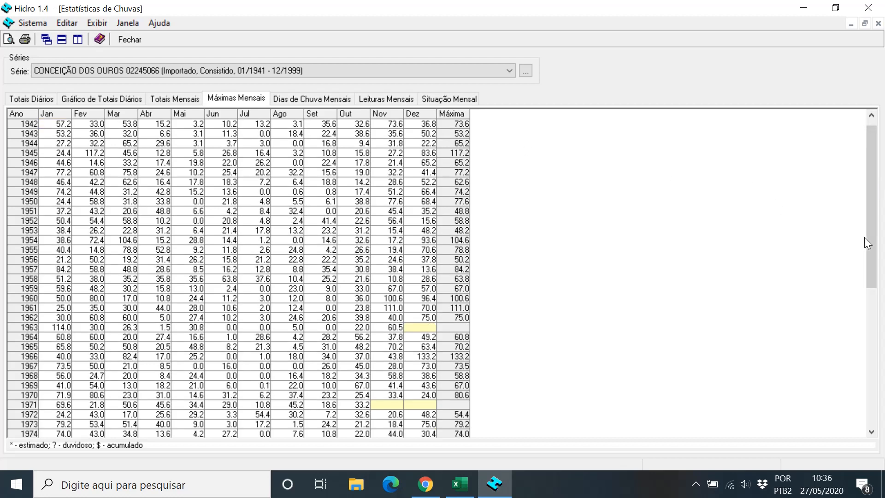
{"action": "left_click_drag", "start_coordinate": [876, 246], "coordinate": [876, 239]}
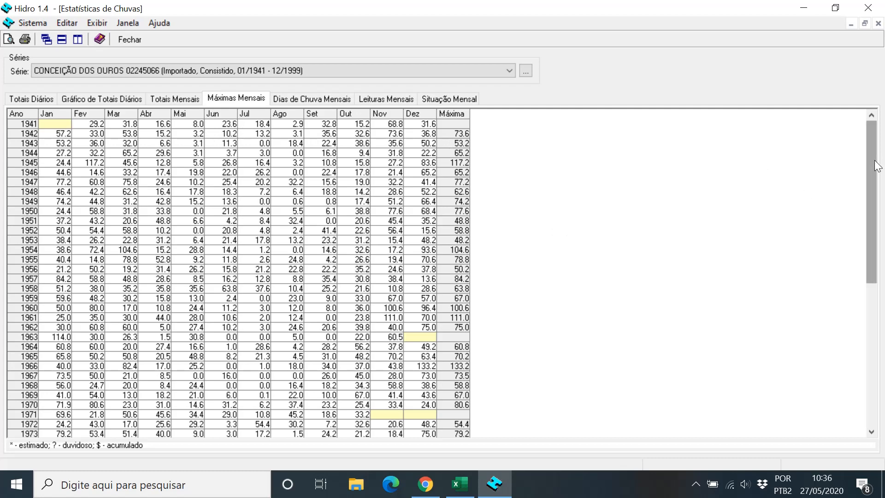
{"action": "left_click_drag", "start_coordinate": [874, 162], "coordinate": [880, 306]}
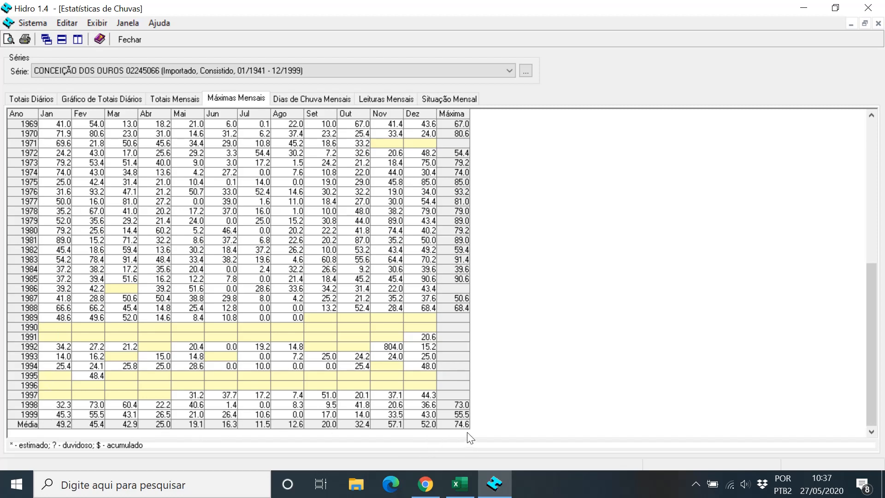
{"action": "left_click", "coordinate": [169, 99]}
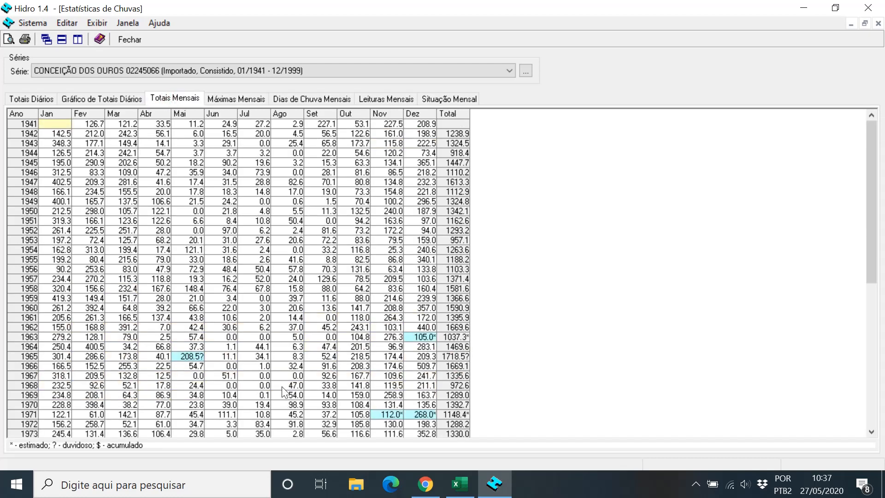
{"action": "left_click_drag", "start_coordinate": [872, 253], "coordinate": [882, 417]}
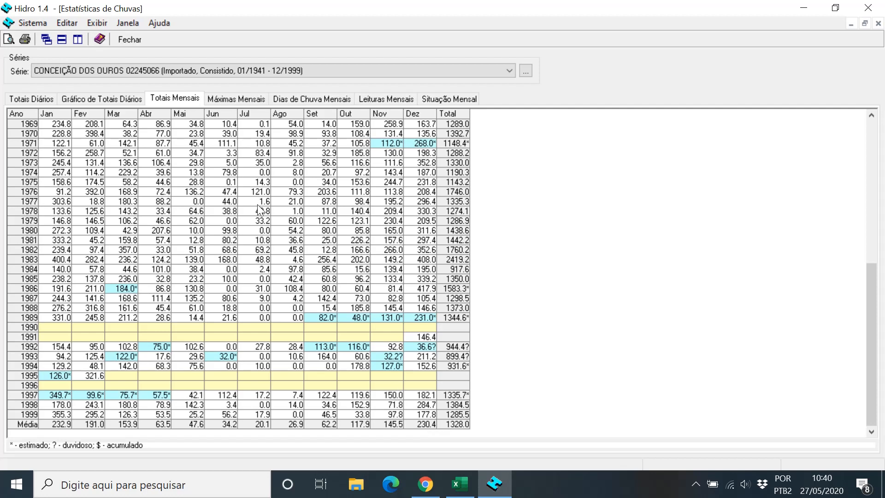
- Export the Máximas Mensais series to a text file named Máx 02245066.txt in the Hidroweb folder
{"action": "left_click", "coordinate": [232, 101]}
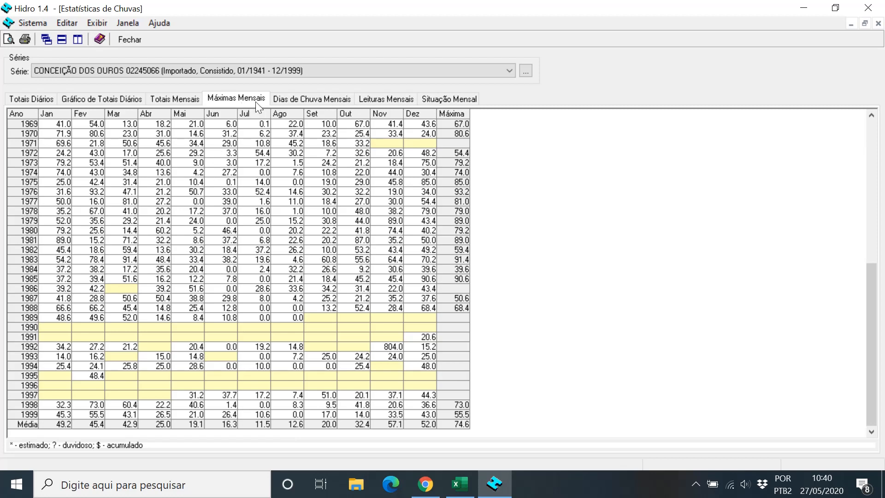
{"action": "left_click", "coordinate": [69, 23]}
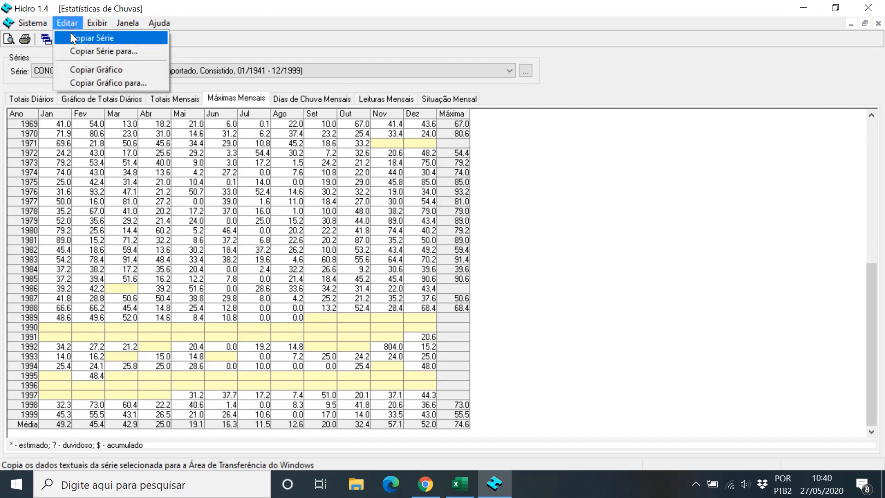
{"action": "left_click", "coordinate": [114, 51]}
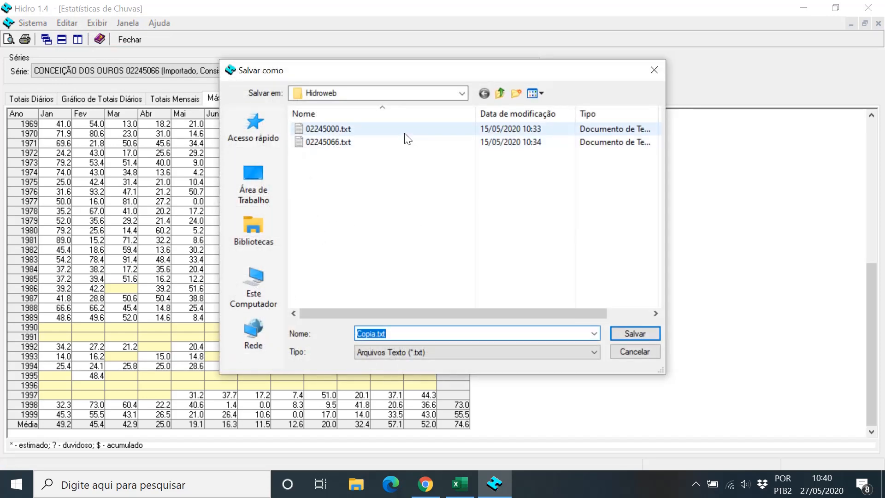
{"action": "left_click", "coordinate": [415, 338]}
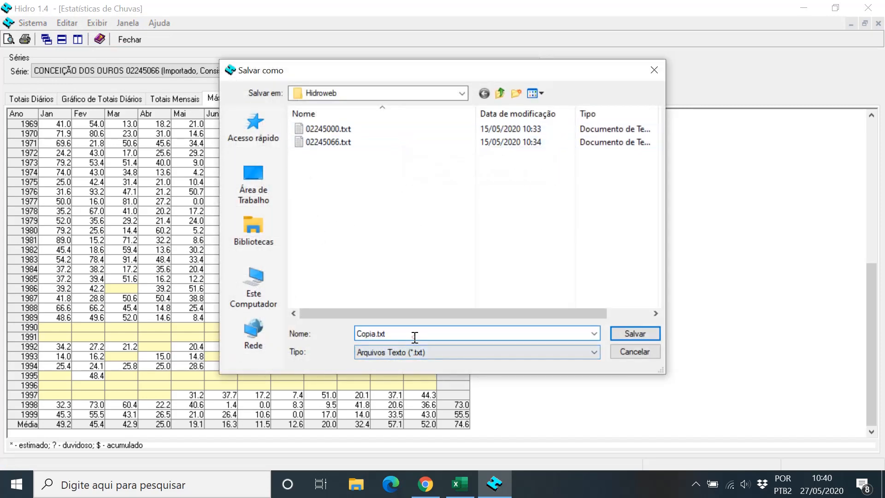
{"action": "key", "text": "Left"}
{"action": "key", "text": "Left"}
{"action": "key", "text": "Left"}
{"action": "key", "text": "Left"}
{"action": "key", "text": "BackSpace"}
{"action": "key", "text": "BackSpace"}
{"action": "key", "text": "BackSpace"}
{"action": "key", "text": "BackSpace"}
{"action": "key", "text": "BackSpace"}
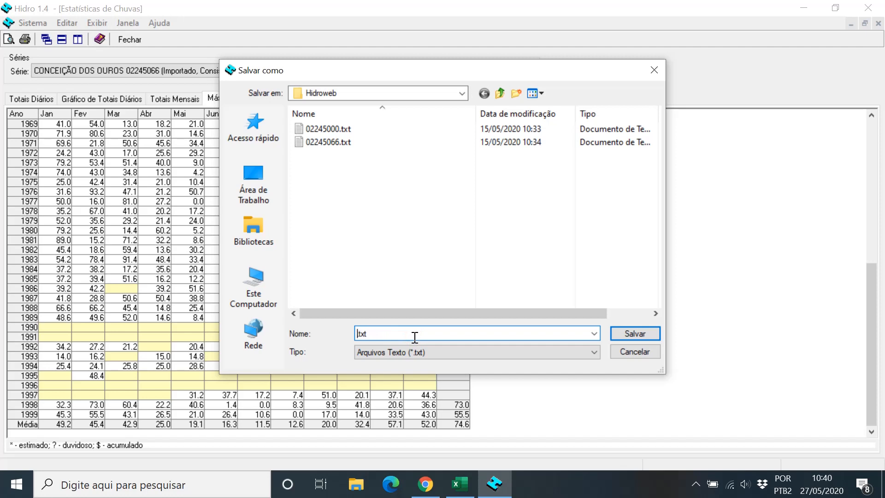
{"action": "type", "text": "Máx 02245066"}
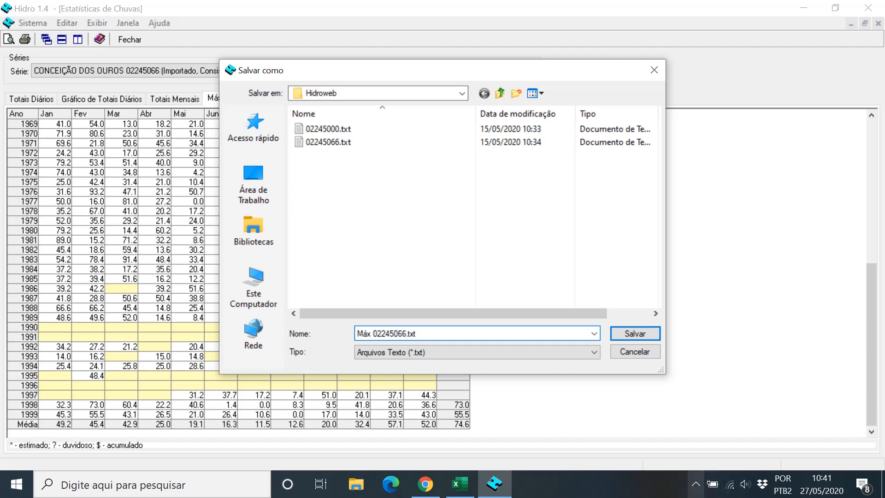
{"action": "left_click", "coordinate": [637, 328]}
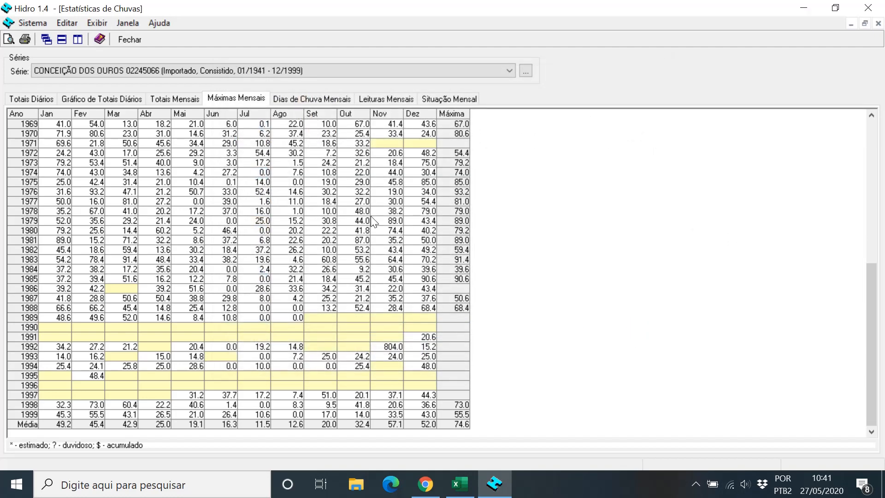
- Close the rainfall statistics and Hidro, and open Máx 02245066.txt from the Hidroweb folder
{"action": "left_click", "coordinate": [133, 41]}
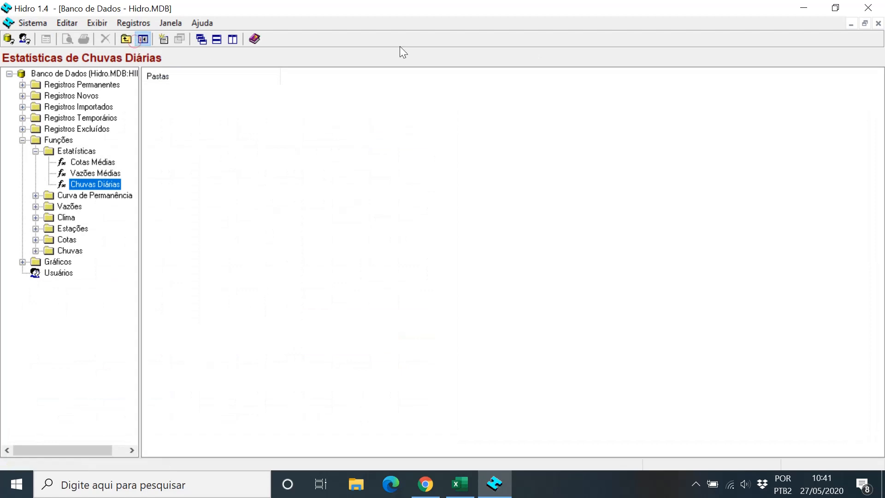
{"action": "left_click", "coordinate": [871, 9]}
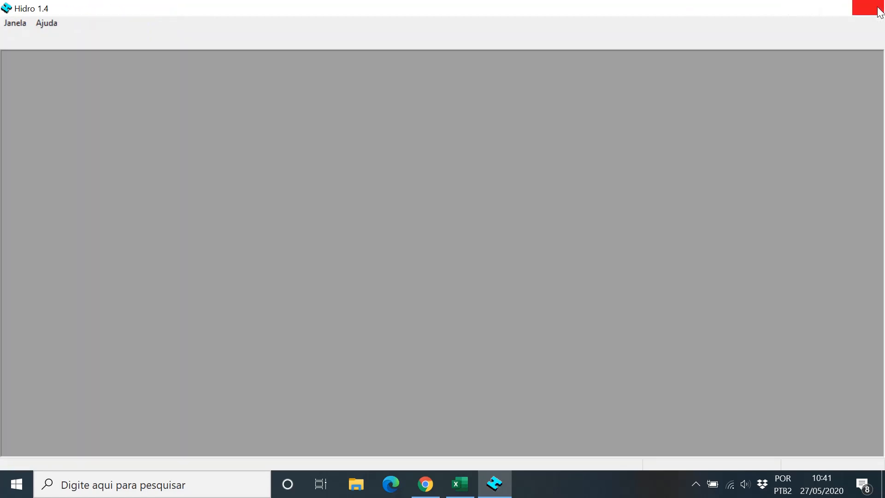
{"action": "left_click", "coordinate": [355, 484]}
{"action": "left_click", "coordinate": [221, 213]}
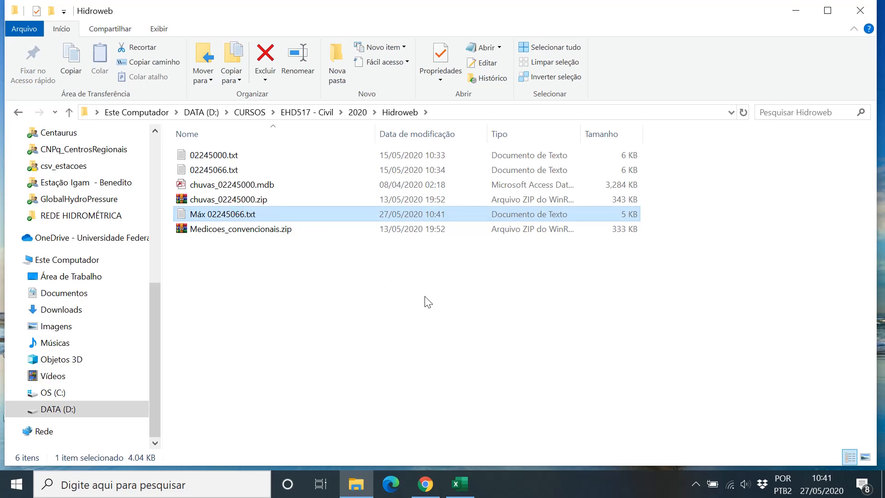
{"action": "key", "text": "Return"}
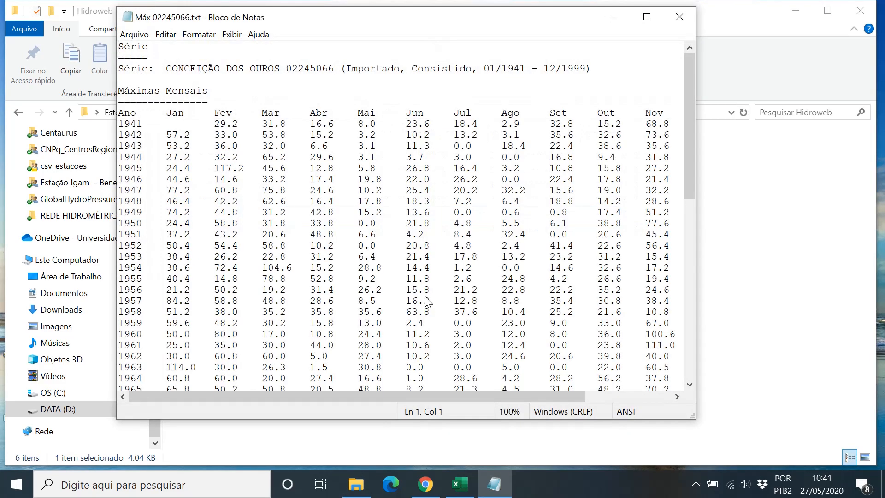
- Select the monthly maxima table from the Ano header row through the end of the Média row, and switch to the blank Excel workbook
{"action": "key", "text": "Down"}
{"action": "key", "text": "Down"}
{"action": "key", "text": "Down"}
{"action": "key", "text": "Down"}
{"action": "key", "text": "Down"}
{"action": "key", "text": "Down"}
{"action": "key", "text": "shift+Down"}
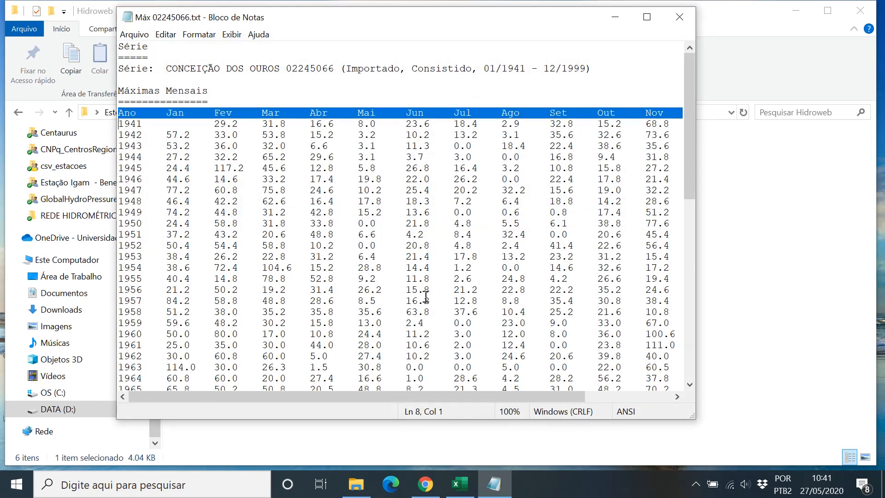
{"action": "key", "text": "shift+Down"}
{"action": "key", "text": "shift+Down"}
{"action": "key", "text": "shift+Down"}
{"action": "key", "text": "shift+Down"}
{"action": "key", "text": "shift+Down"}
{"action": "key", "text": "shift+Down"}
{"action": "key", "text": "shift+Down"}
{"action": "key", "text": "shift+Down"}
{"action": "key", "text": "shift+Down"}
{"action": "key", "text": "shift+Down"}
{"action": "key", "text": "shift+Down"}
{"action": "key", "text": "shift+Down"}
{"action": "key", "text": "shift+Down"}
{"action": "key", "text": "shift+Down"}
{"action": "key", "text": "shift+Down"}
{"action": "key", "text": "shift+Down"}
{"action": "key", "text": "shift+Down"}
{"action": "key", "text": "shift+Down"}
{"action": "key", "text": "shift+Down"}
{"action": "key", "text": "shift+Down"}
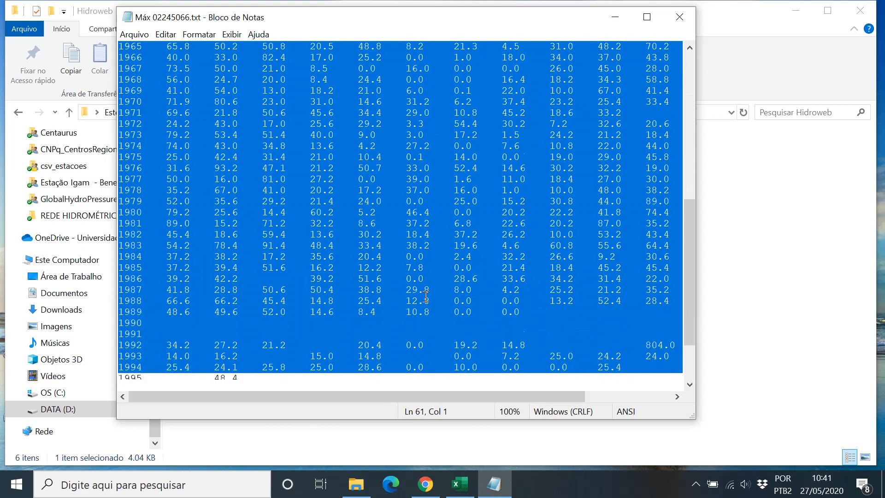
{"action": "key", "text": "shift+Down"}
{"action": "key", "text": "shift+Down"}
{"action": "key", "text": "shift+Down"}
{"action": "key", "text": "shift+Down"}
{"action": "key", "text": "shift+Down"}
{"action": "key", "text": "shift+Down"}
{"action": "key", "text": "shift+Down"}
{"action": "key", "text": "shift+Down"}
{"action": "key", "text": "shift+Up"}
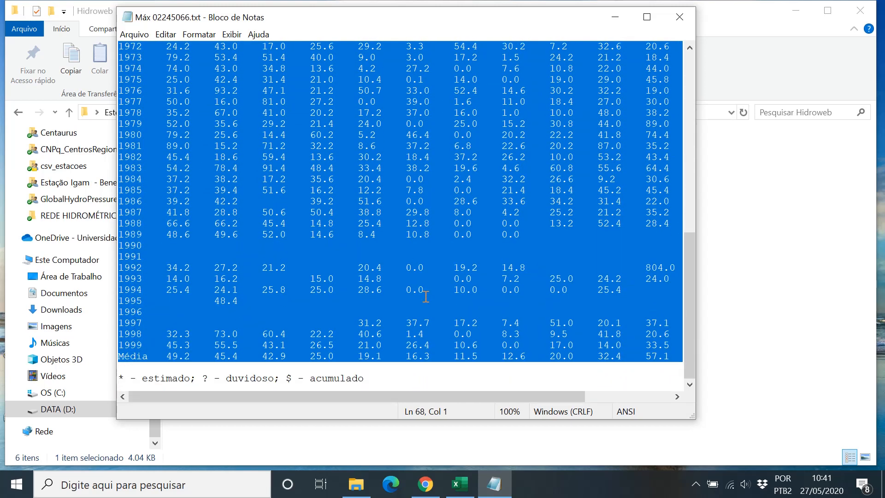
{"action": "key", "text": "shift+Left"}
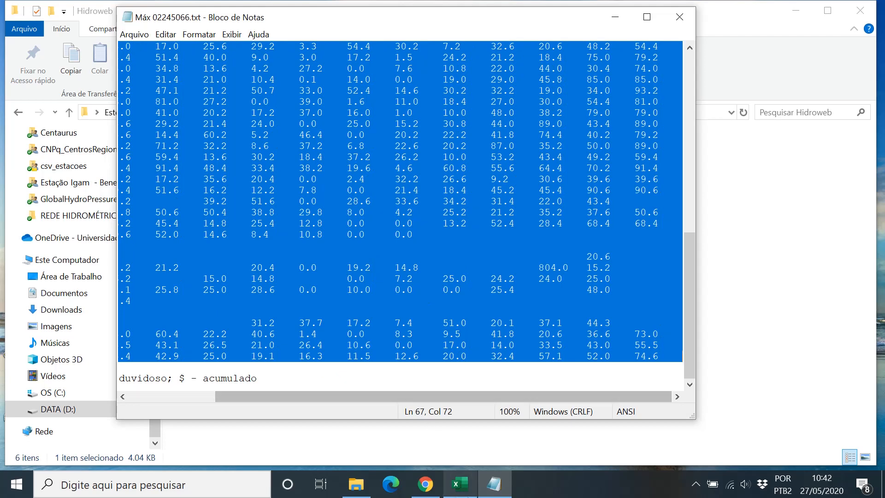
{"action": "left_click", "coordinate": [459, 483]}
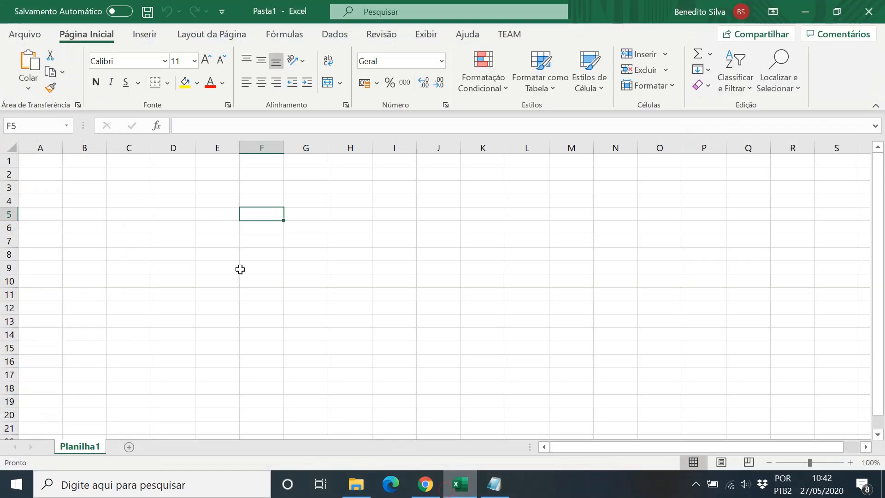
- Paste the copied monthly maxima table into the blank sheet starting at cell A1
{"action": "left_click", "coordinate": [44, 164]}
{"action": "key", "text": "ctrl+v"}
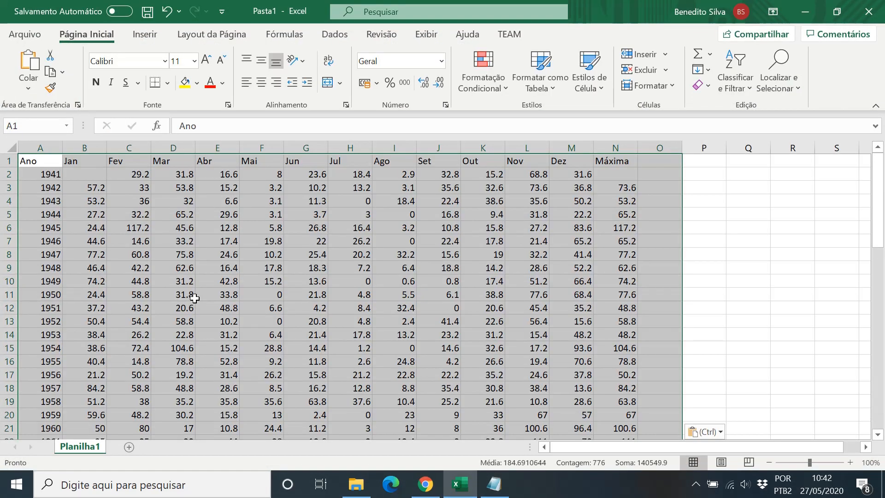
- Examine the 1941 row of the pasted table across its year and monthly columns
{"action": "left_click", "coordinate": [463, 174]}
{"action": "key", "text": "Left"}
{"action": "key", "text": "Left"}
{"action": "key", "text": "Left"}
{"action": "key", "text": "Left"}
{"action": "key", "text": "Left"}
{"action": "key", "text": "Left"}
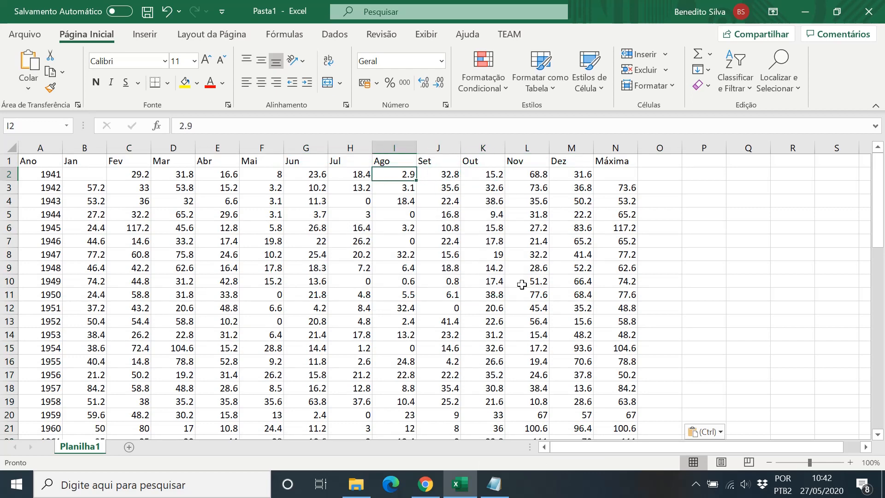
{"action": "key", "text": "Left"}
{"action": "key", "text": "Left"}
{"action": "key", "text": "Left"}
{"action": "key", "text": "Left"}
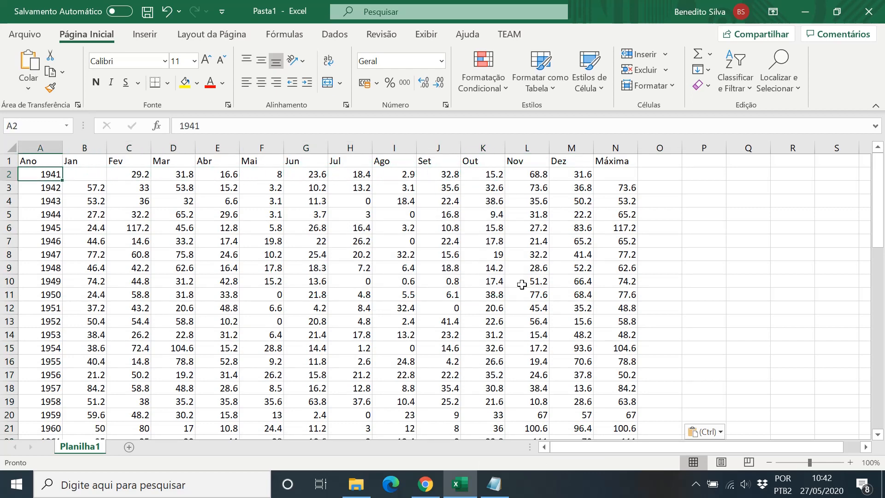
{"action": "key", "text": "Right"}
{"action": "key", "text": "Right"}
{"action": "key", "text": "Right"}
{"action": "key", "text": "Right"}
{"action": "key", "text": "Right"}
{"action": "key", "text": "Right"}
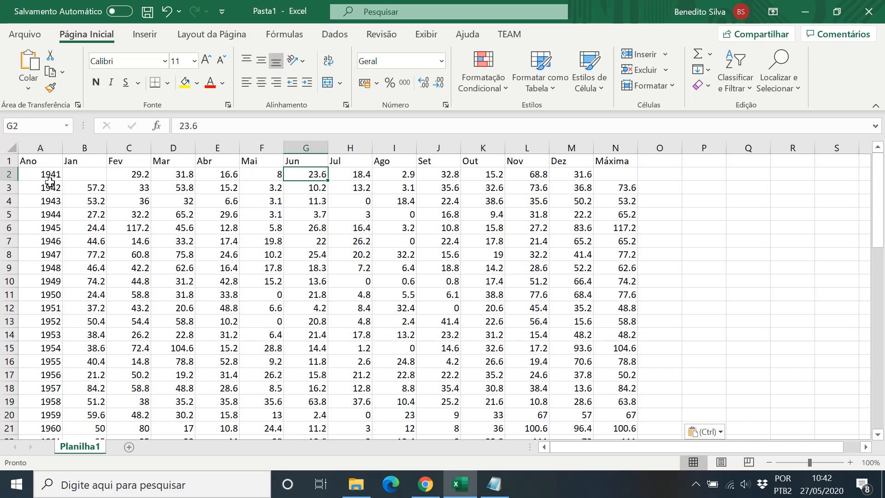
- Centre the contents of the whole table horizontally, from the Ano header through the Média row
{"action": "left_click", "coordinate": [41, 162]}
{"action": "key", "text": "ctrl+shift+Right"}
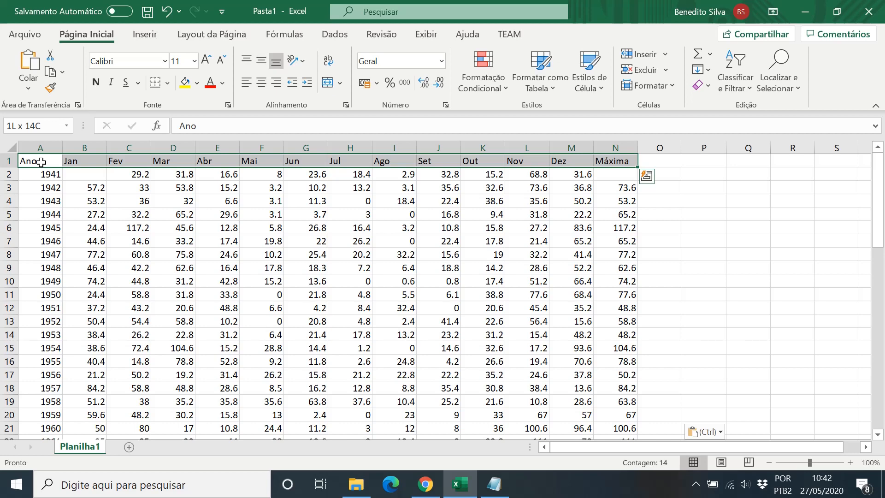
{"action": "key", "text": "ctrl+shift+Down"}
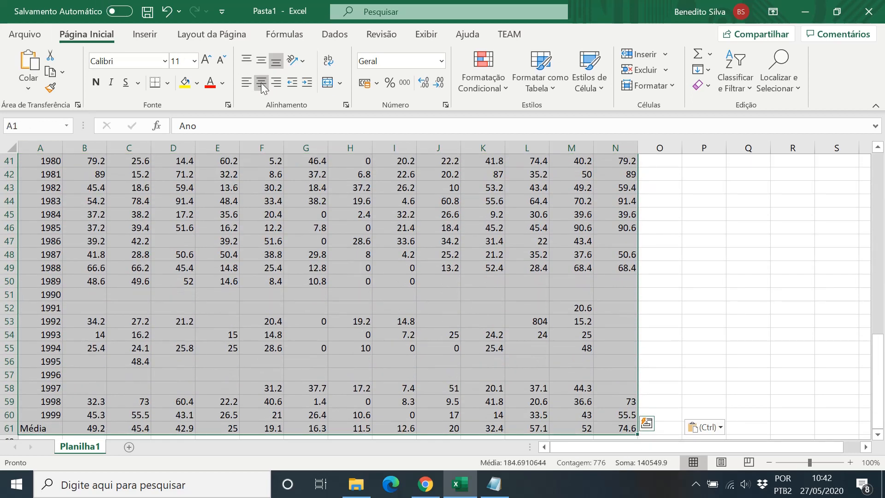
{"action": "left_click", "coordinate": [261, 82]}
- Make the header row bold from Ano to Máxima, A1 to N1
{"action": "left_click", "coordinate": [171, 175]}
{"action": "key", "text": "Up"}
{"action": "key", "text": "Left"}
{"action": "key", "text": "Left"}
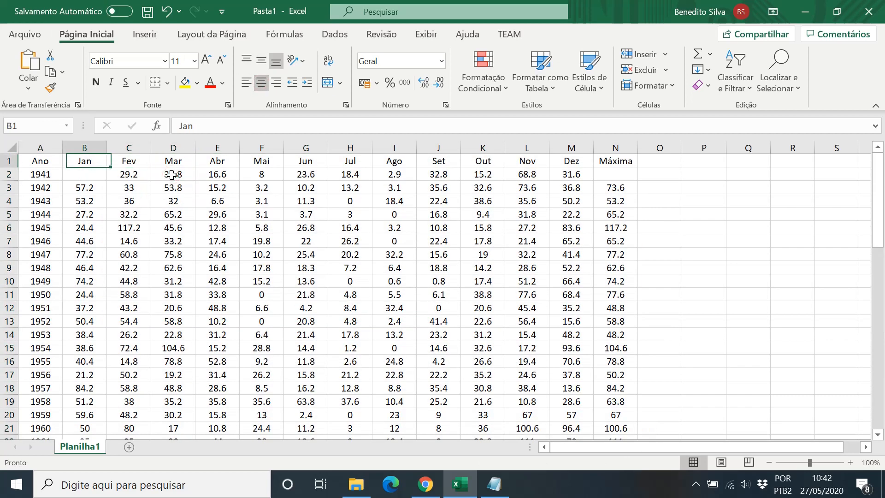
{"action": "key", "text": "Left"}
{"action": "key", "text": "shift+Right"}
{"action": "key", "text": "shift+Right"}
{"action": "key", "text": "shift+Right"}
{"action": "key", "text": "shift+Right"}
{"action": "key", "text": "shift+Right"}
{"action": "key", "text": "shift+Right"}
{"action": "key", "text": "shift+Right"}
{"action": "key", "text": "shift+Right"}
{"action": "key", "text": "shift+Right"}
{"action": "key", "text": "shift+Right"}
{"action": "key", "text": "shift+Right"}
{"action": "key", "text": "shift+Right"}
{"action": "key", "text": "shift+Right"}
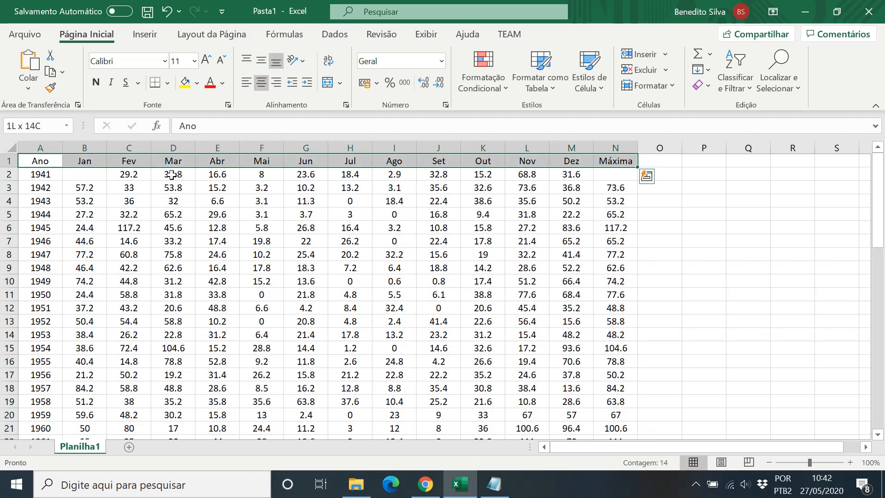
{"action": "key", "text": "ctrl+n"}
- Make the Média row at the end of the table bold, from A61 to N61
{"action": "key", "text": "Down"}
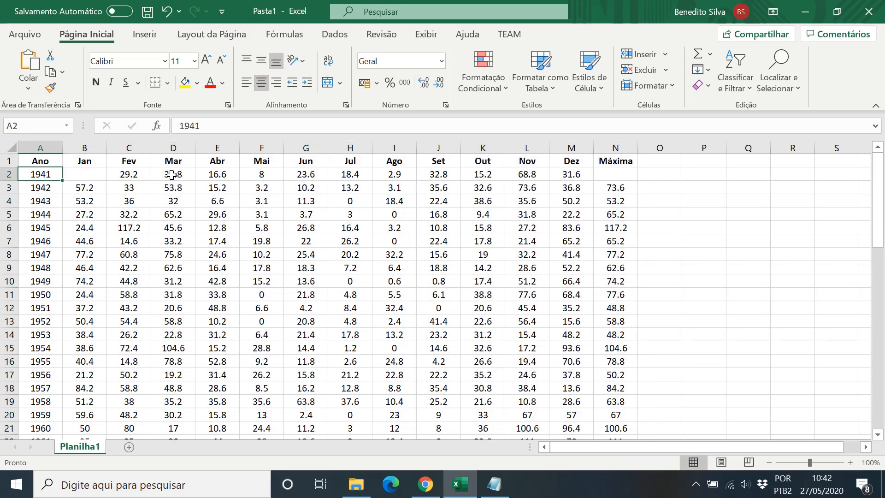
{"action": "key", "text": "Down"}
{"action": "key", "text": "Down"}
{"action": "key", "text": "Down"}
{"action": "key", "text": "Down"}
{"action": "key", "text": "Down"}
{"action": "key", "text": "Down"}
{"action": "key", "text": "Down"}
{"action": "key", "text": "Down"}
{"action": "key", "text": "Down"}
{"action": "key", "text": "Down"}
{"action": "key", "text": "Down"}
{"action": "key", "text": "Down"}
{"action": "key", "text": "Down"}
{"action": "key", "text": "Down"}
{"action": "key", "text": "Down"}
{"action": "key", "text": "Down"}
{"action": "key", "text": "Down"}
{"action": "key", "text": "Down"}
{"action": "key", "text": "Down"}
{"action": "key", "text": "Down"}
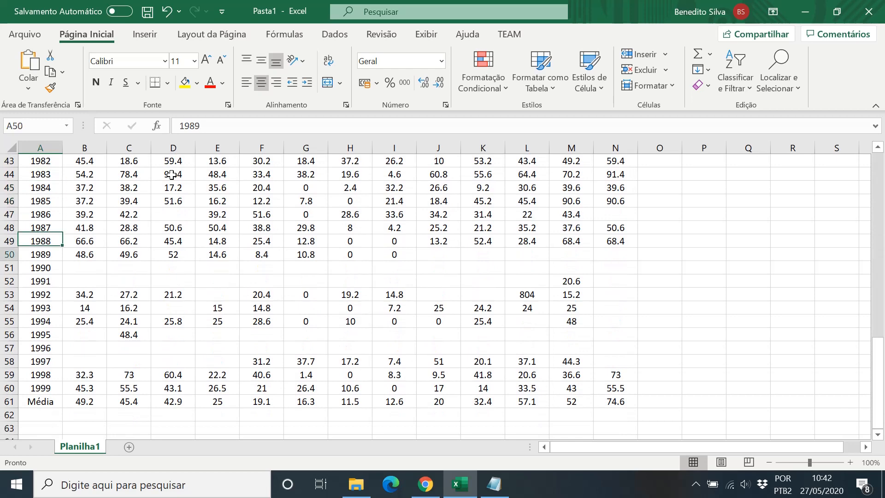
{"action": "key", "text": "Down"}
{"action": "key", "text": "Down"}
{"action": "key", "text": "Down"}
{"action": "key", "text": "Down"}
{"action": "key", "text": "Down"}
{"action": "key", "text": "Down"}
{"action": "key", "text": "Down"}
{"action": "key", "text": "Down"}
{"action": "key", "text": "Down"}
{"action": "key", "text": "Down"}
{"action": "key", "text": "Down"}
{"action": "key", "text": "ctrl+shift+Right"}
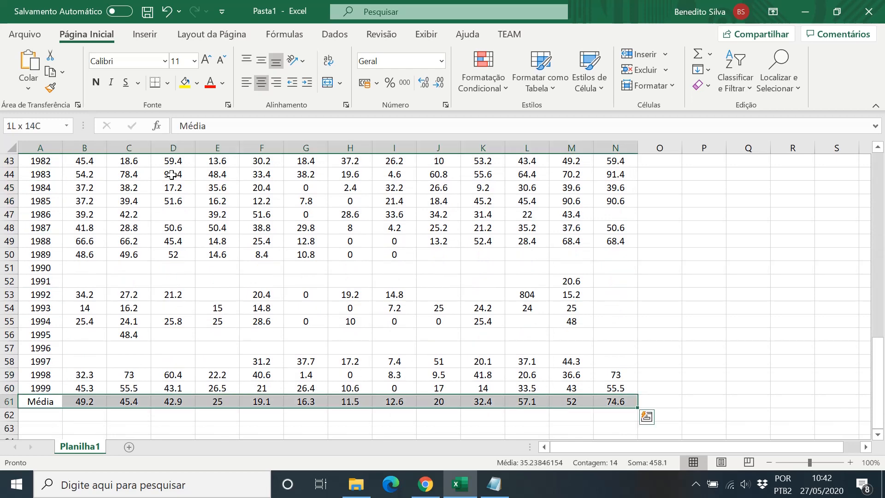
{"action": "key", "text": "ctrl+n"}
- Enter the heading "Máximas por ano hidrológico (mm)" in cell P1, one empty column after Máxima
{"action": "key", "text": "Page_Up"}
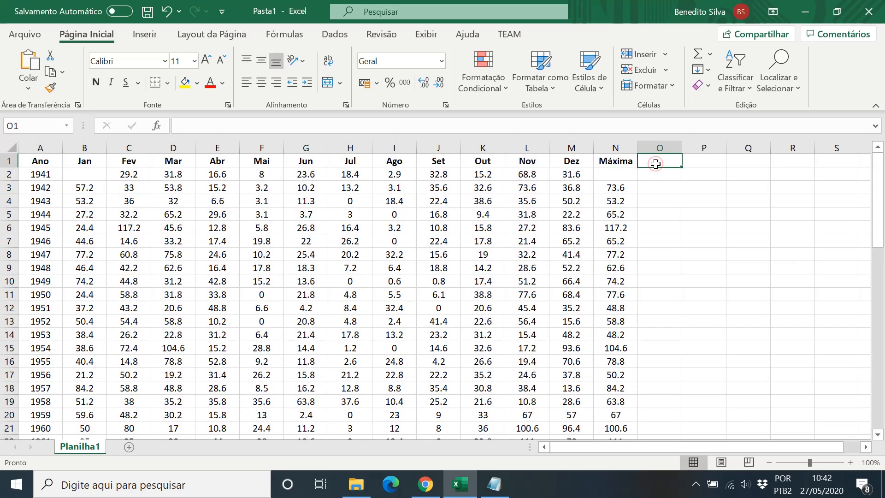
{"action": "key", "text": "Left"}
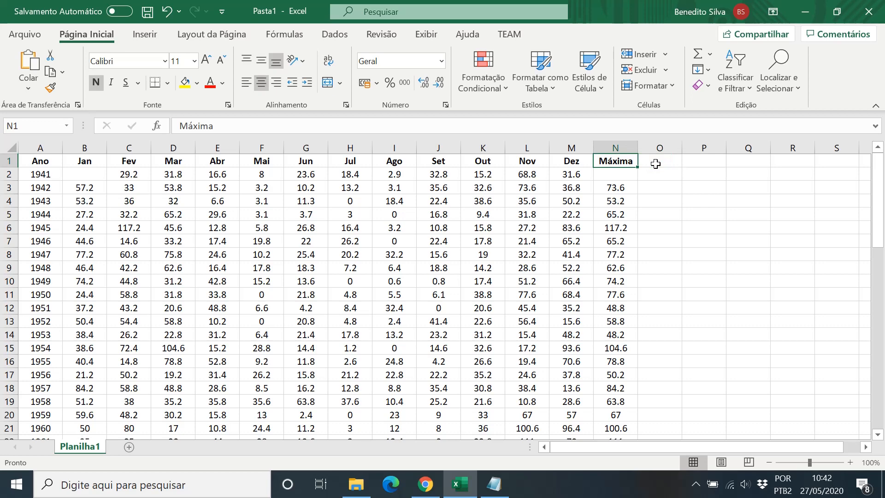
{"action": "key", "text": "Down"}
{"action": "key", "text": "Down"}
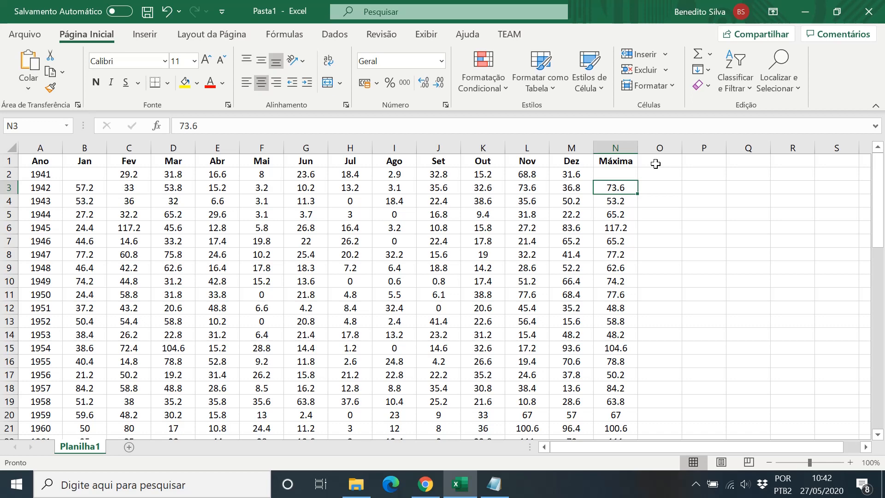
{"action": "key", "text": "Up"}
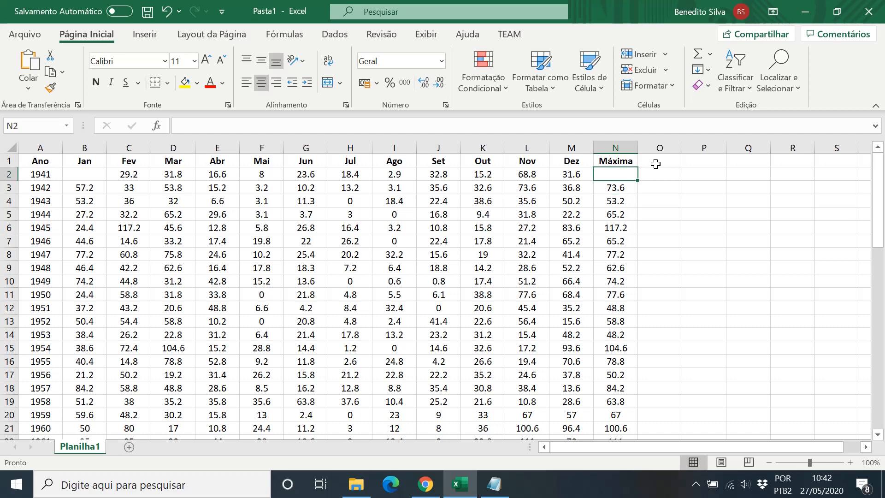
{"action": "key", "text": "Up"}
{"action": "key", "text": "Right"}
{"action": "key", "text": "Right"}
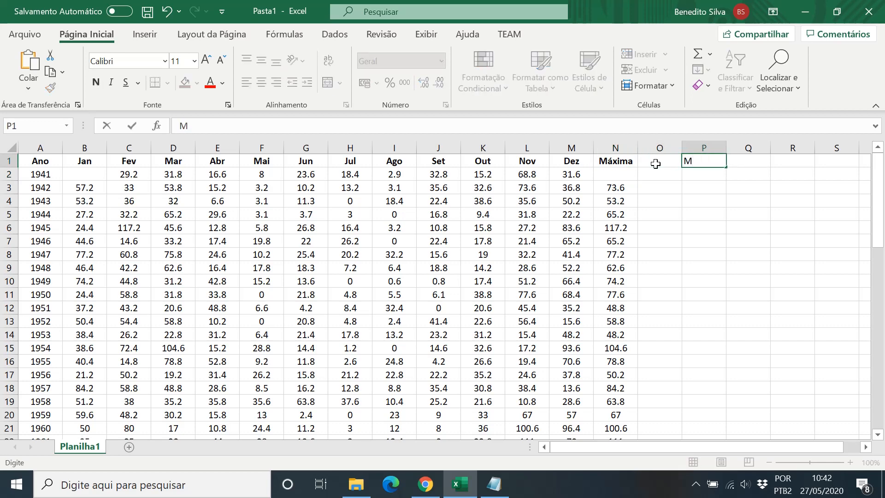
{"action": "type", "text": "áximos por ano"}
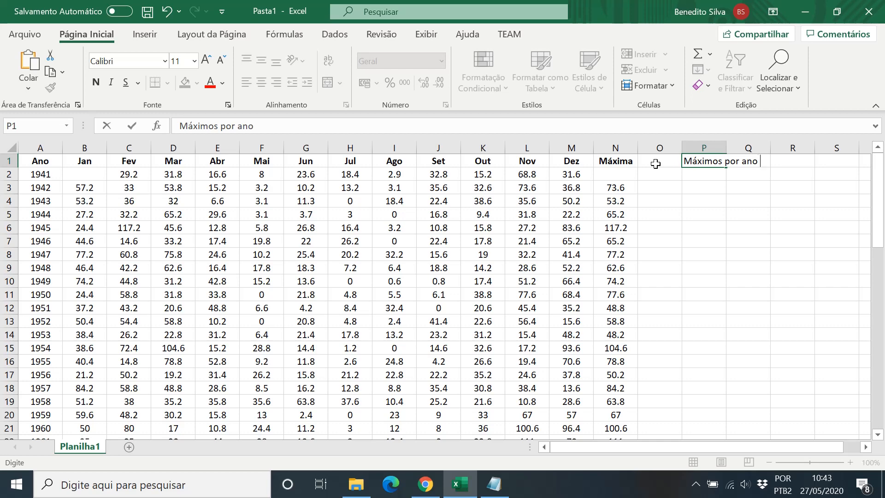
{"action": "type", "text": " hidrológico"}
{"action": "key", "text": "Return"}
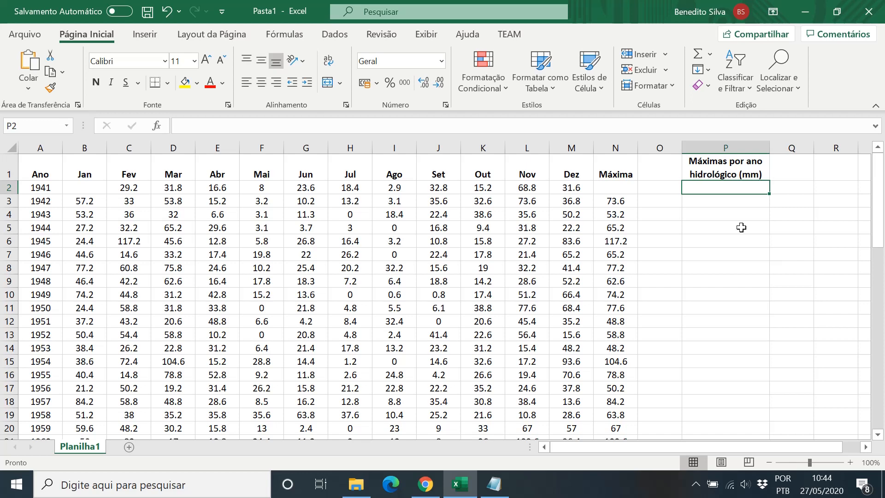
- Enter =MÁXIMO(I2:M2;B3:H3) in P2 to get the August-to-July maximum, and centre the result
{"action": "type", "text": "="}
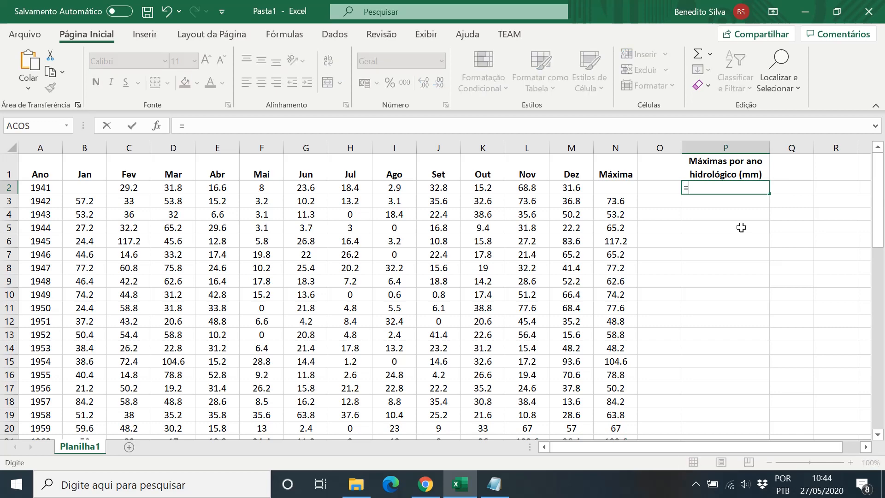
{"action": "type", "text": "máximo"}
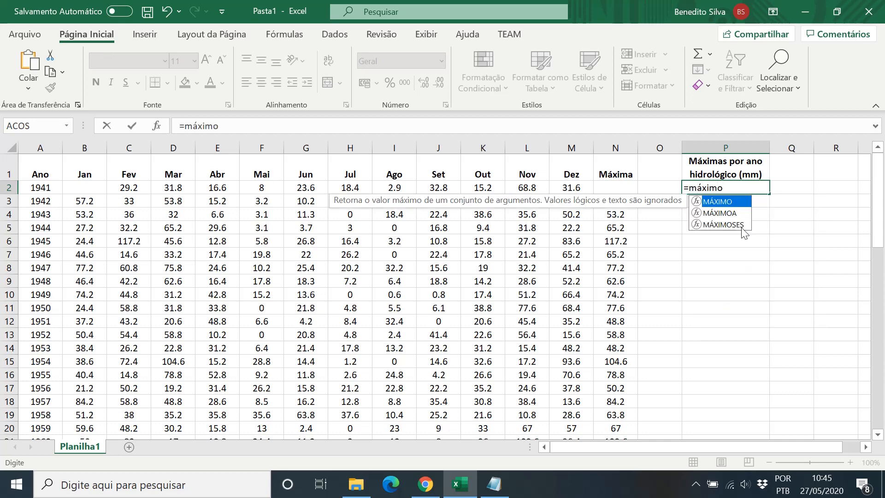
{"action": "type", "text": "("}
{"action": "key", "text": "Left"}
{"action": "key", "text": "Left"}
{"action": "key", "text": "Left"}
{"action": "key", "text": "Left"}
{"action": "key", "text": "Left"}
{"action": "key", "text": "Left"}
{"action": "key", "text": "Left"}
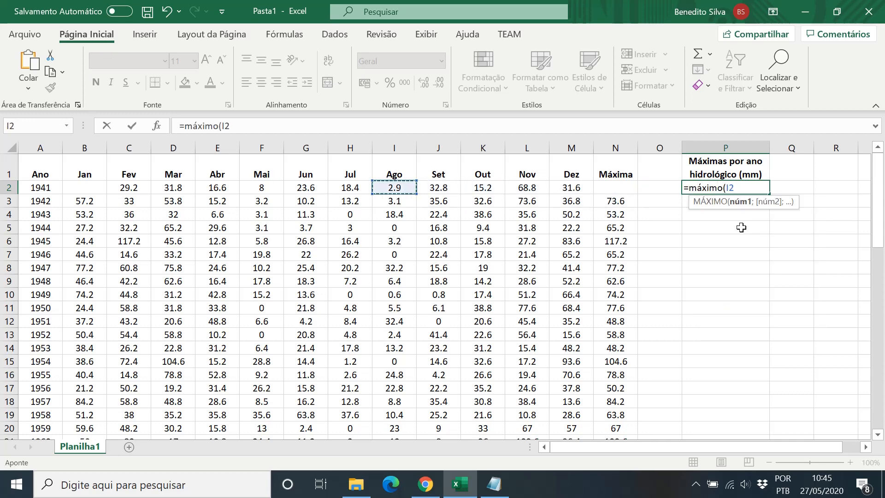
{"action": "key", "text": "shift+Right"}
{"action": "key", "text": "shift+Right"}
{"action": "key", "text": "shift+Right"}
{"action": "key", "text": "shift+Right"}
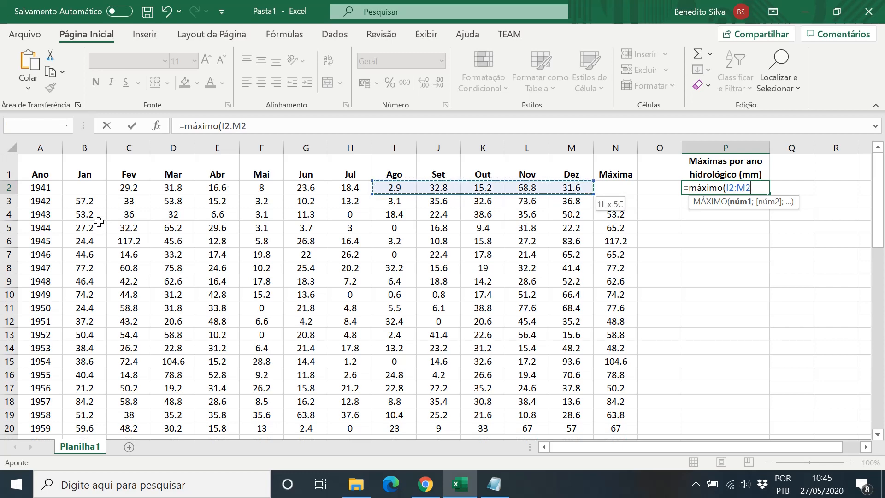
{"action": "type", "text": ";"}
{"action": "left_click", "coordinate": [90, 199]}
{"action": "left_click_drag", "start_coordinate": [90, 199], "coordinate": [346, 194]}
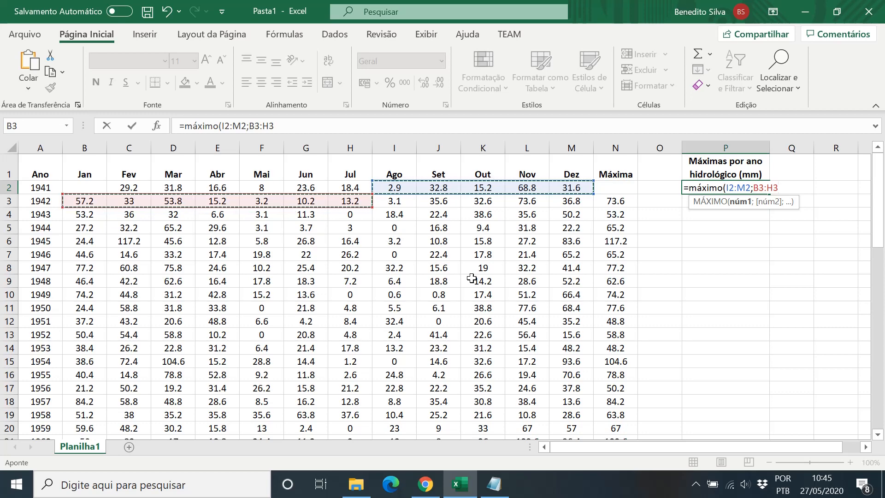
{"action": "type", "text": ")"}
{"action": "key", "text": "ctrl+Return"}
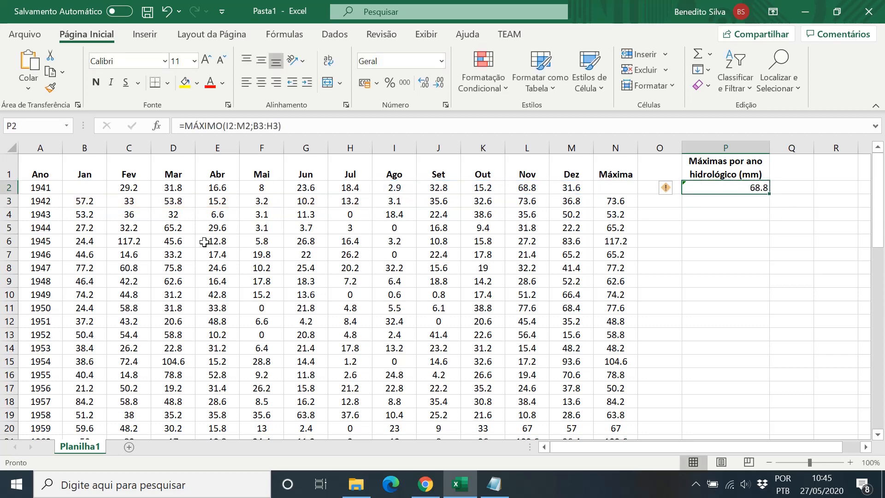
{"action": "left_click", "coordinate": [261, 83]}
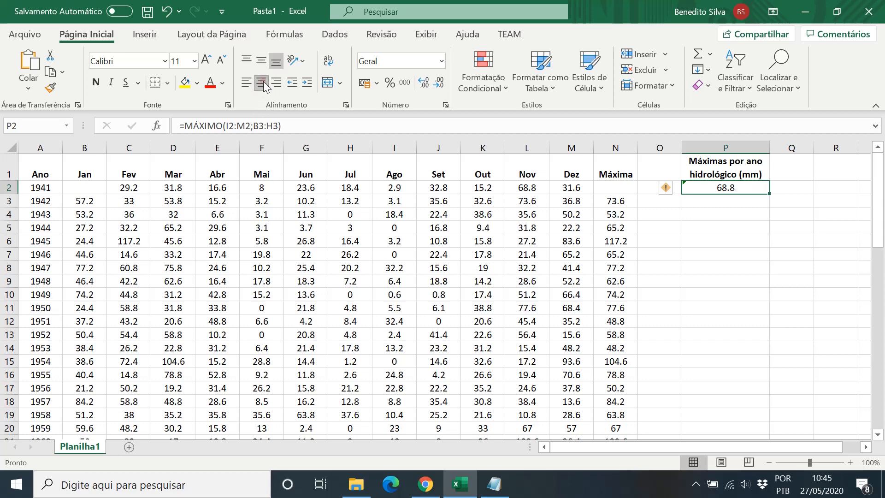
- Fill the P2 formula down to P3 and check which month ranges the copy refers to
{"action": "left_click", "coordinate": [722, 204]}
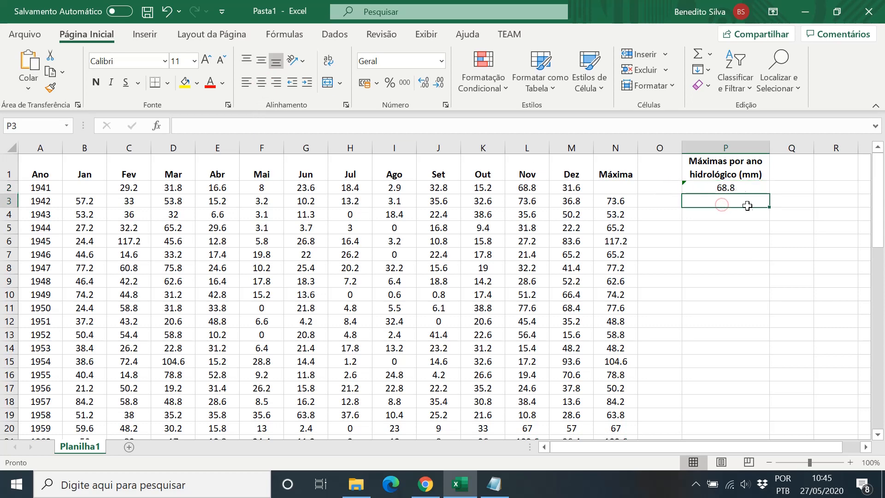
{"action": "left_click", "coordinate": [741, 189]}
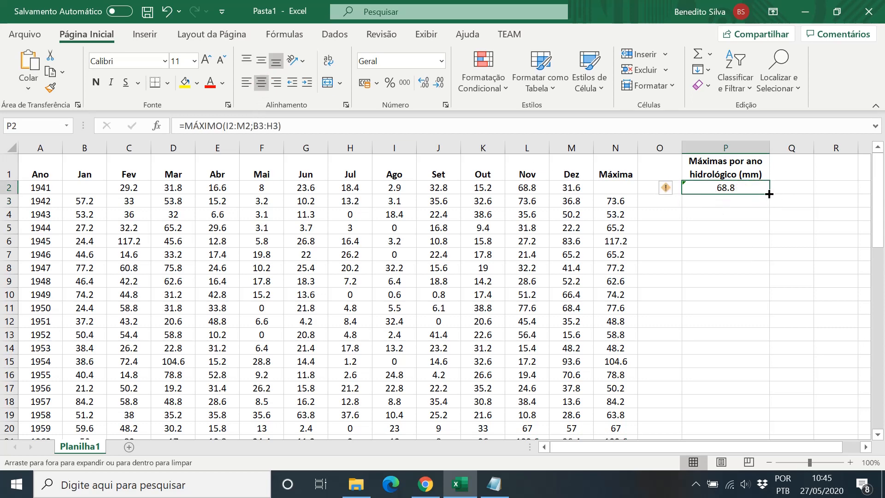
{"action": "left_click_drag", "start_coordinate": [769, 194], "coordinate": [768, 203]}
{"action": "left_click", "coordinate": [733, 199]}
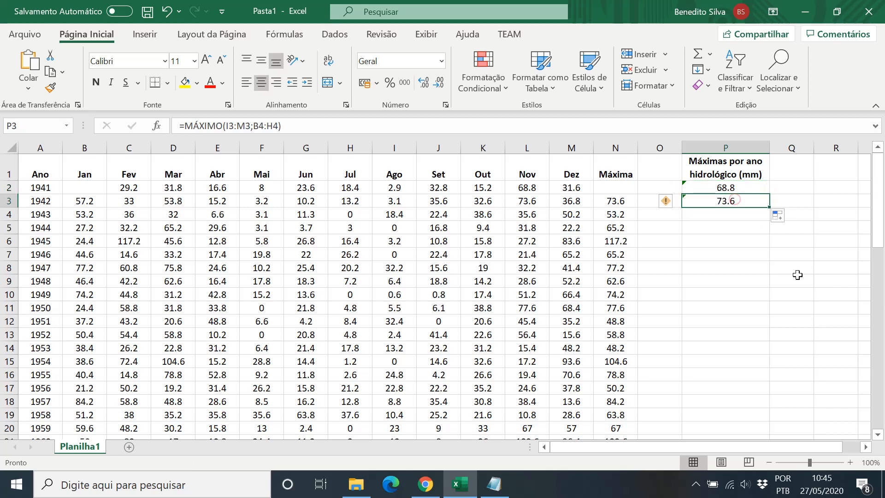
{"action": "double_click", "coordinate": [735, 201]}
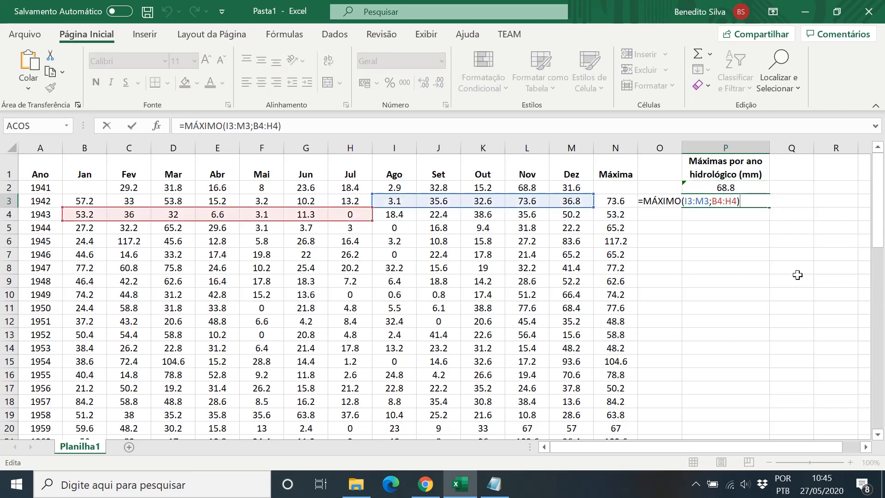
{"action": "key", "text": "Escape"}
{"action": "key", "text": "Up"}
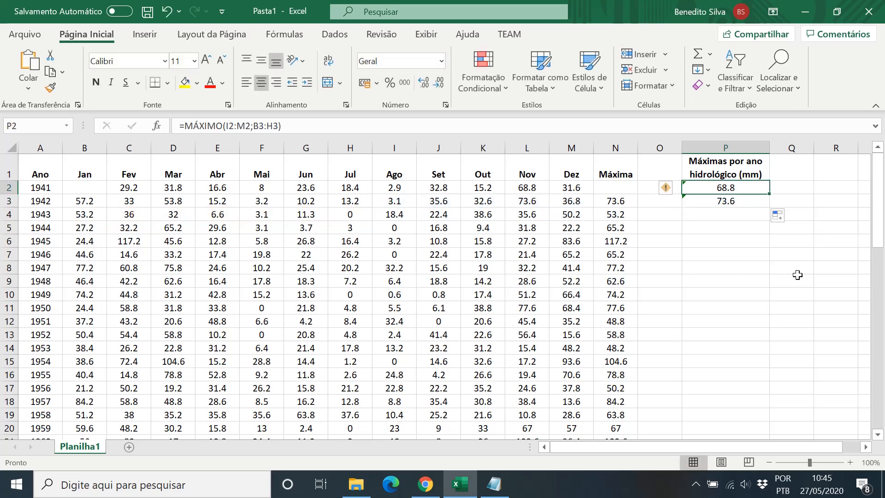
- Fill the hydrological-year formula from P3 down to P59 and check the ranges used in the last cell
{"action": "left_click", "coordinate": [737, 201]}
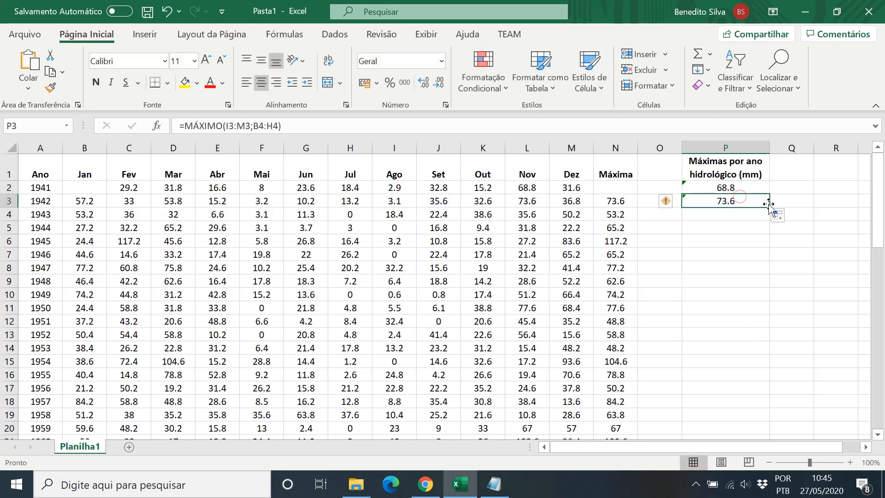
{"action": "left_click_drag", "start_coordinate": [769, 207], "coordinate": [735, 233]}
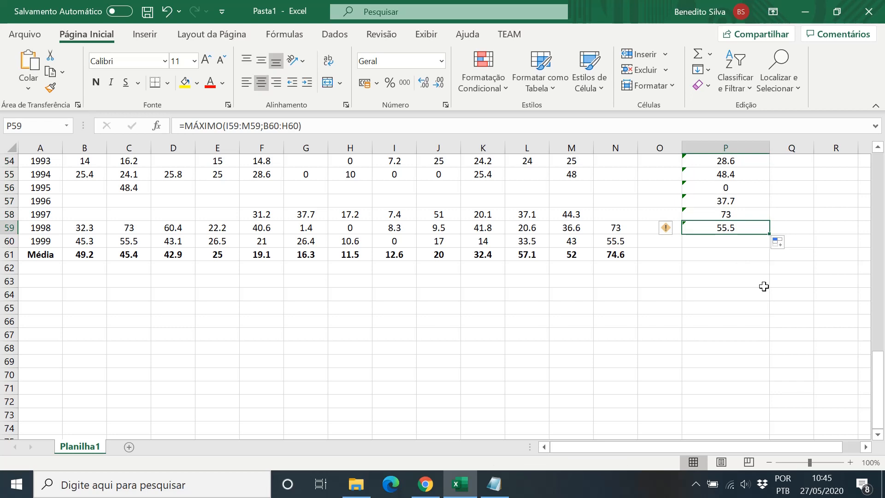
{"action": "key", "text": "F2"}
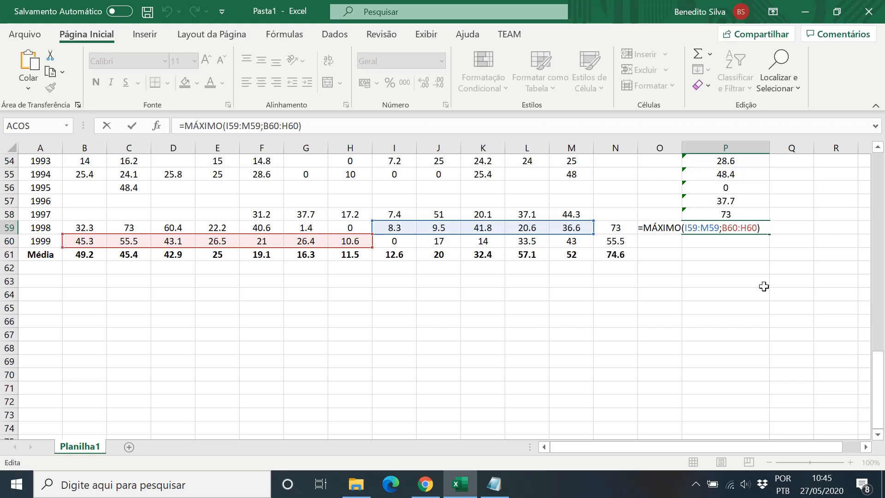
{"action": "key", "text": "Escape"}
- Check the month ranges used by the P57 formula in the 1996 row and clear that cell
{"action": "key", "text": "Up"}
{"action": "key", "text": "Up"}
{"action": "key", "text": "Up"}
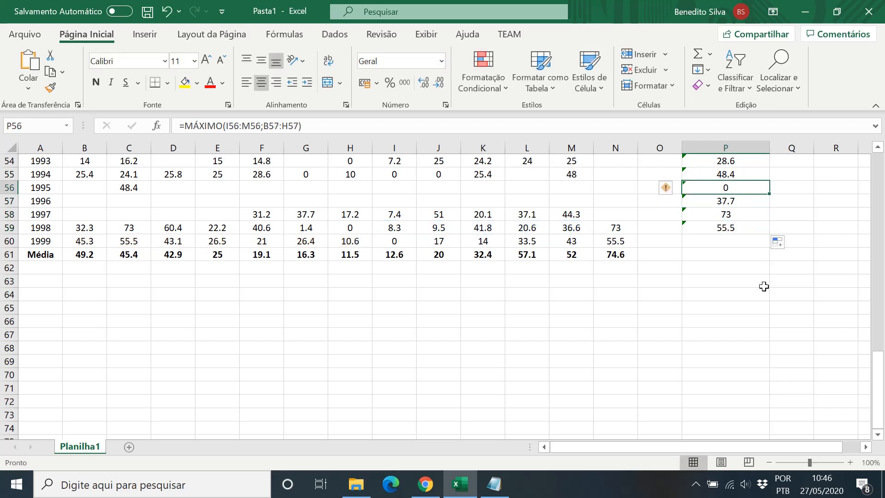
{"action": "key", "text": "Down"}
{"action": "key", "text": "Left"}
{"action": "key", "text": "Left"}
{"action": "key", "text": "Left"}
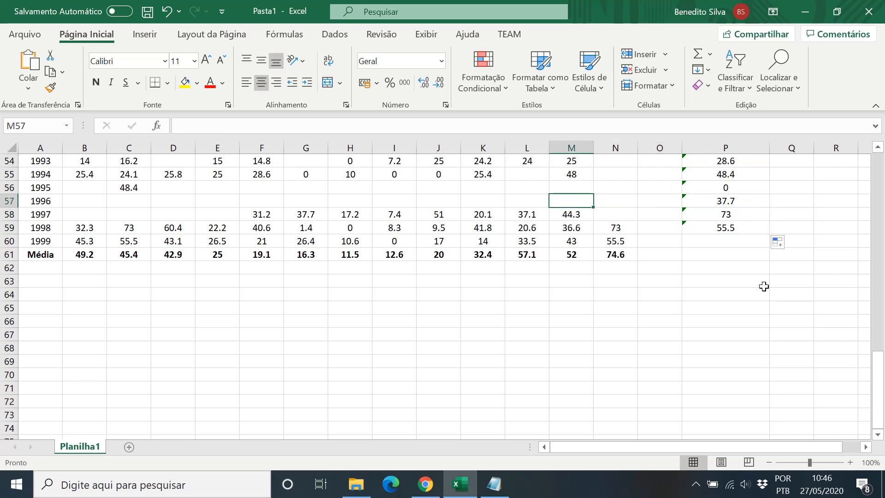
{"action": "key", "text": "Right"}
{"action": "key", "text": "Right"}
{"action": "key", "text": "Right"}
{"action": "key", "text": "F2"}
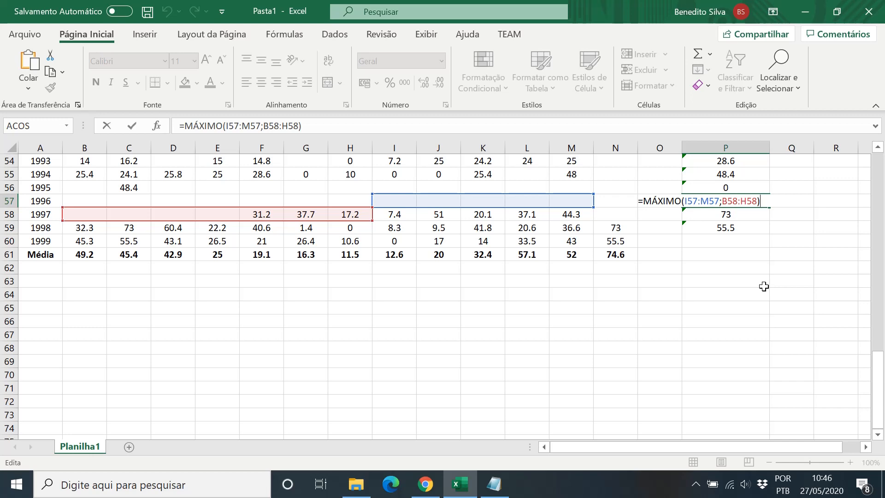
{"action": "key", "text": "Return"}
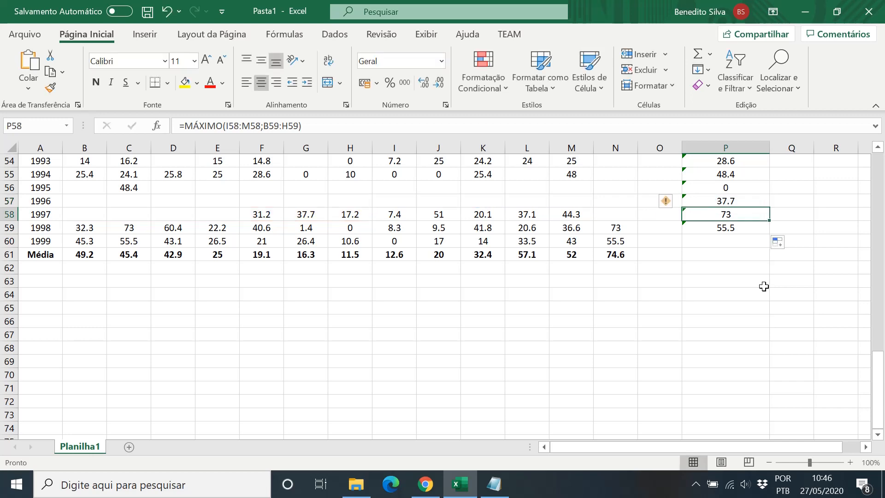
{"action": "key", "text": "Up"}
{"action": "key", "text": "Delete"}
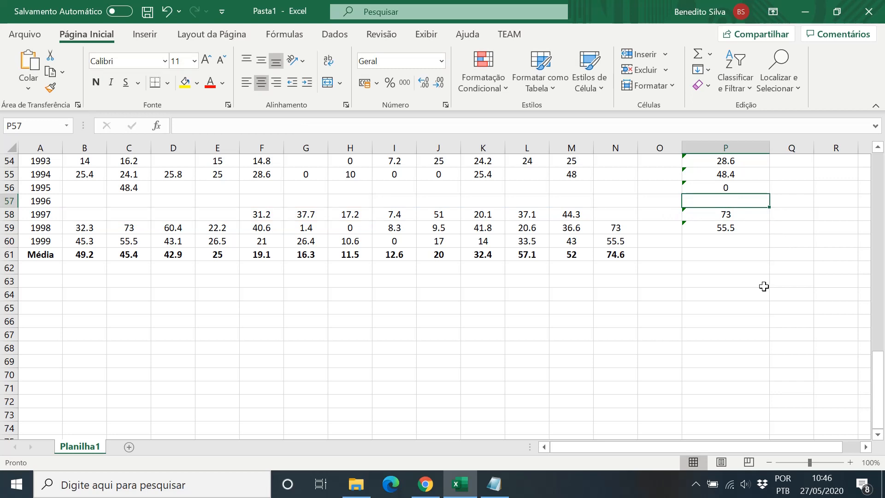
- Check the ranges of the P56 formula in the 1995 row and delete its result
{"action": "key", "text": "Up"}
{"action": "key", "text": "F2"}
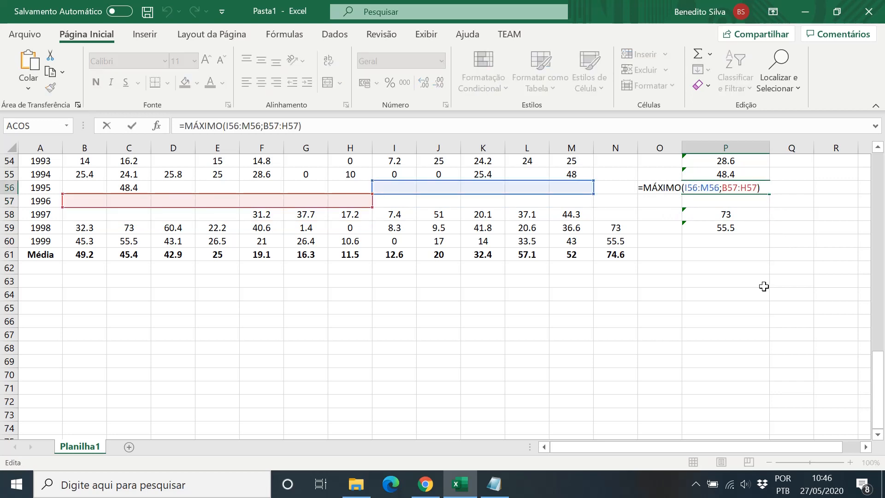
{"action": "key", "text": "Escape"}
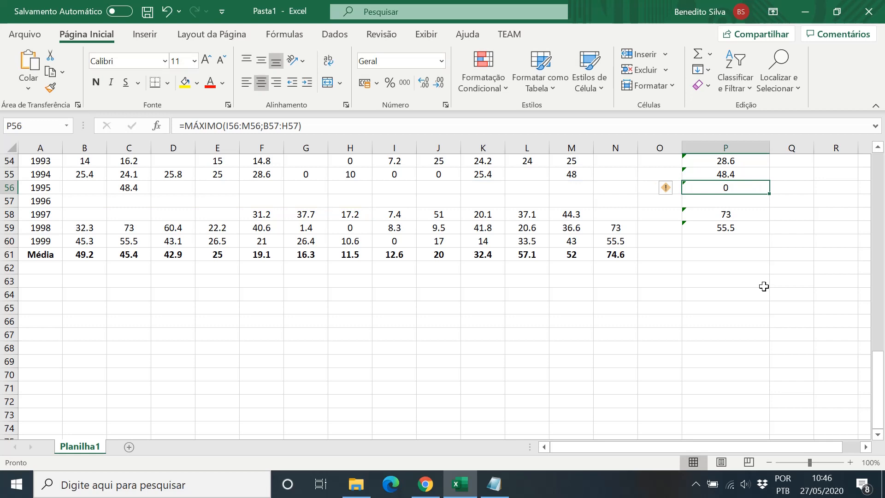
{"action": "key", "text": "Delete"}
- Compare the P55 formula's ranges with the missing months of 1994 and 1995, and clear P55
{"action": "key", "text": "Up"}
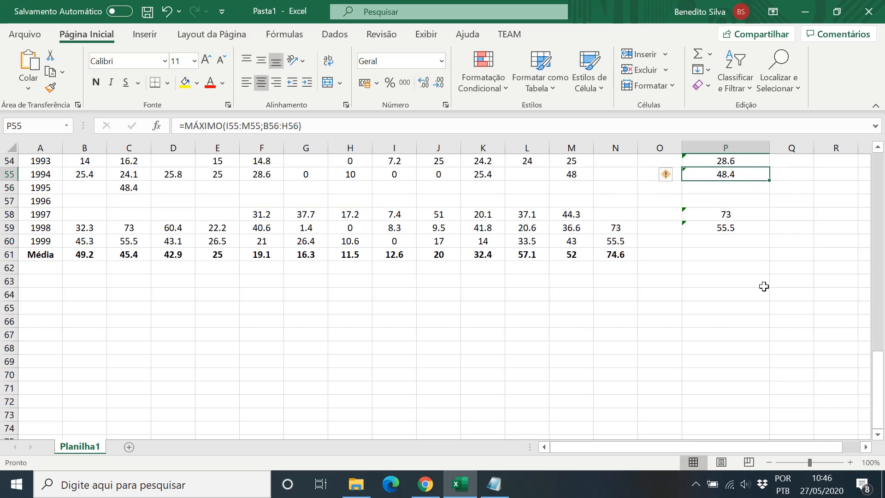
{"action": "key", "text": "F2"}
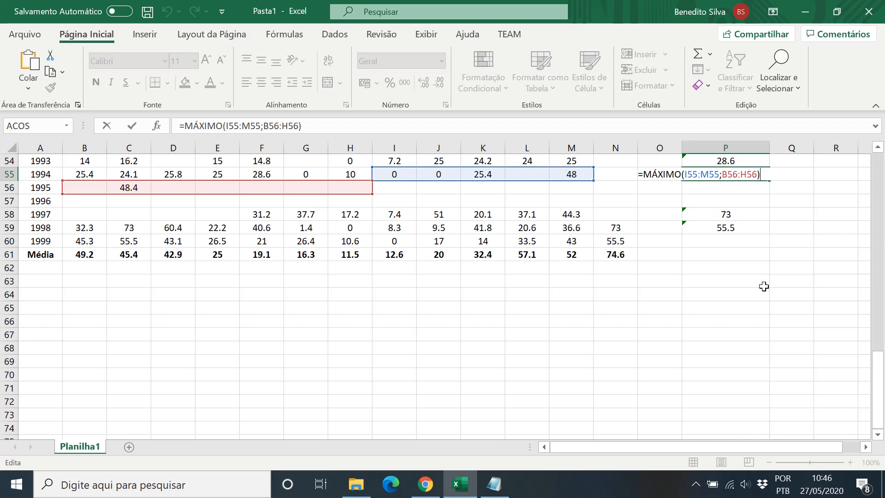
{"action": "left_click", "coordinate": [877, 148]}
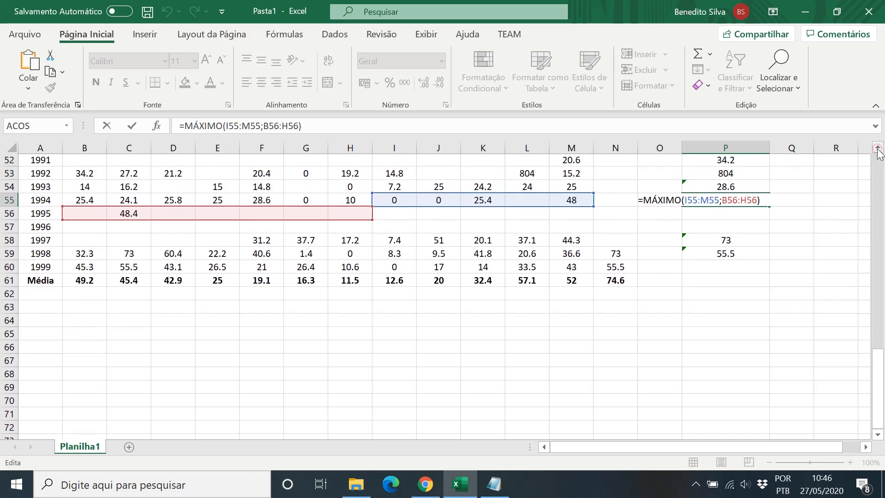
{"action": "left_click", "coordinate": [877, 148]}
{"action": "left_click", "coordinate": [877, 149]}
{"action": "left_click", "coordinate": [877, 148]}
{"action": "left_click", "coordinate": [877, 149]}
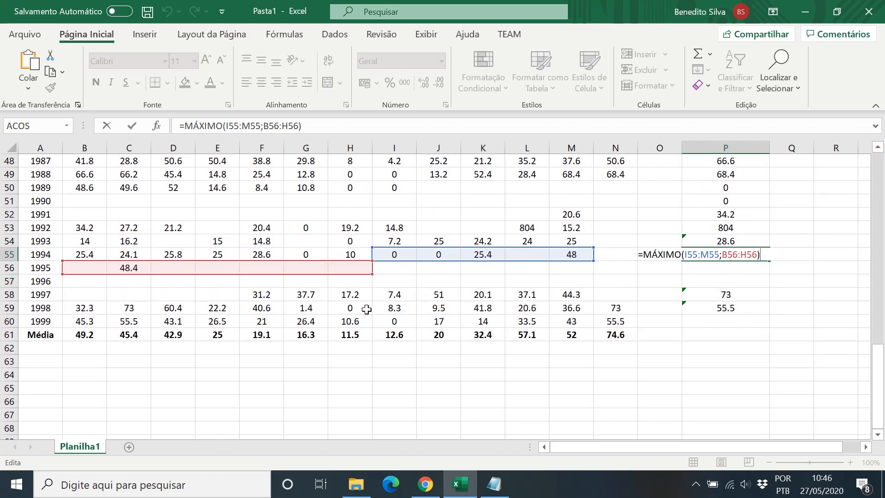
{"action": "key", "text": "Return"}
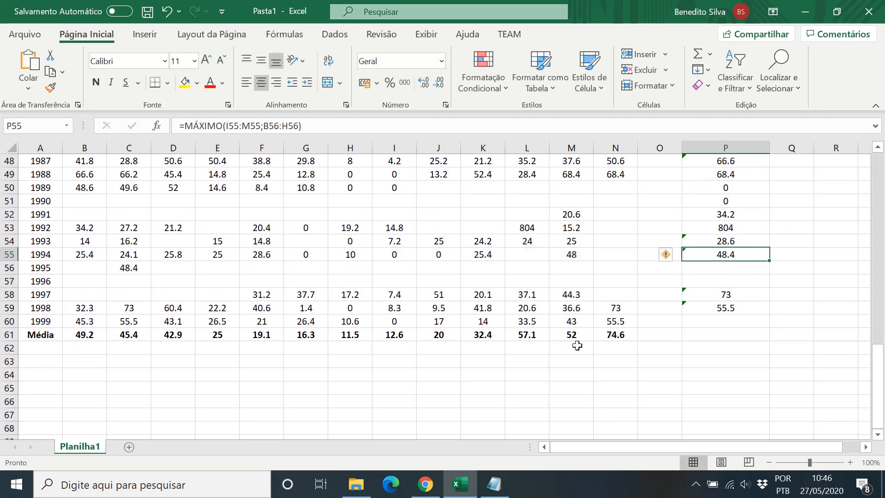
{"action": "key", "text": "Up"}
{"action": "key", "text": "Delete"}
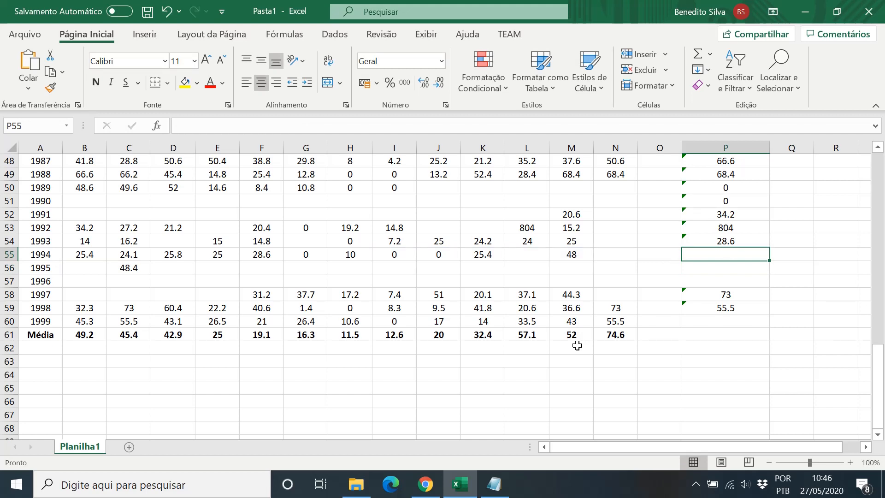
- Inspect which months of 1992 and 1993 the P53 formula covers, leaving the formula as it is
{"action": "key", "text": "Up"}
{"action": "key", "text": "Up"}
{"action": "key", "text": "Up"}
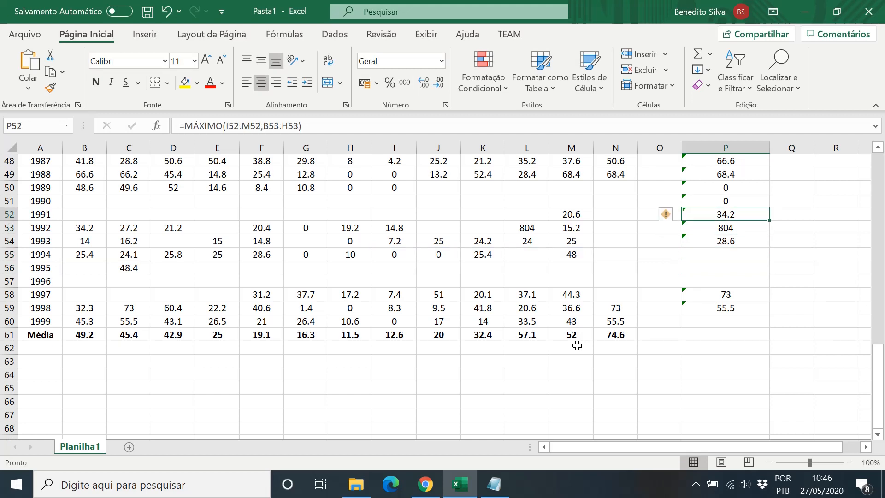
{"action": "key", "text": "Down"}
{"action": "key", "text": "F2"}
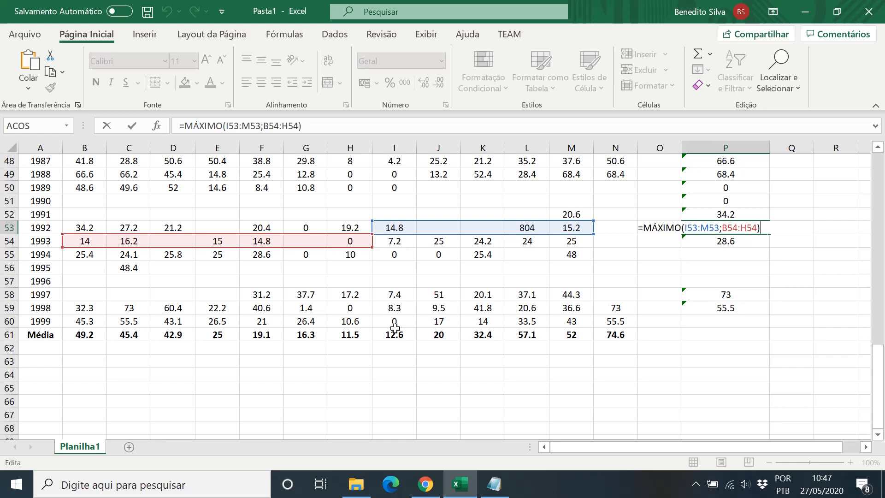
{"action": "key", "text": "Return"}
{"action": "key", "text": "Up"}
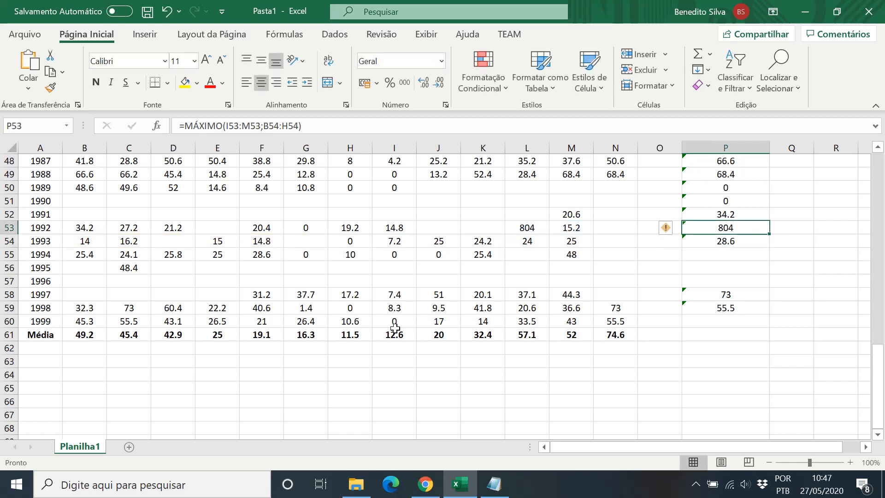
- Inspect which months of 1991 and 1992 the P52 formula covers, keeping the formula
{"action": "key", "text": "Up"}
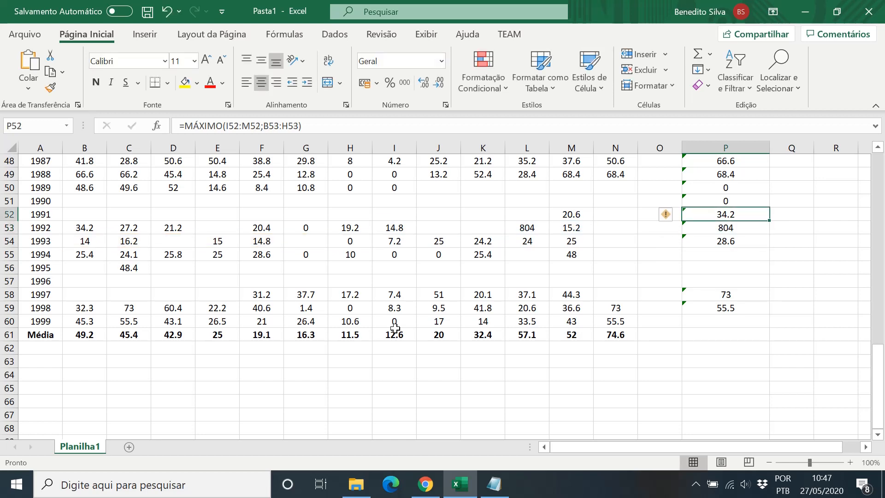
{"action": "key", "text": "Up"}
{"action": "key", "text": "Up"}
{"action": "key", "text": "Down"}
{"action": "key", "text": "Down"}
{"action": "key", "text": "F2"}
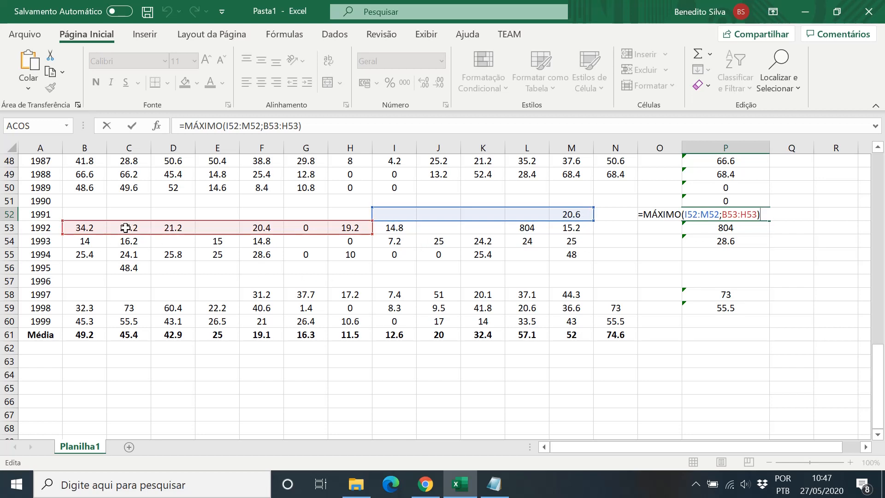
{"action": "key", "text": "Return"}
- Check the P51 formula's ranges for data and clear cells P50:P51 for 1989 and 1990
{"action": "key", "text": "Up"}
{"action": "key", "text": "Up"}
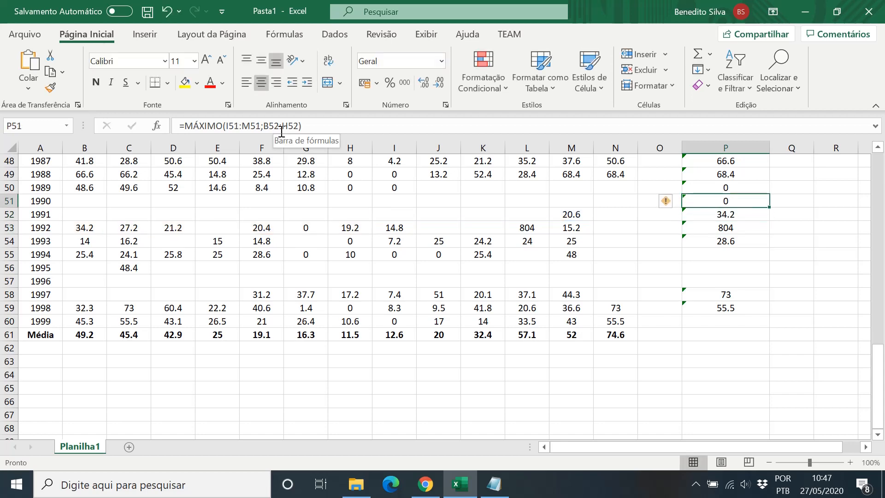
{"action": "key", "text": "F2"}
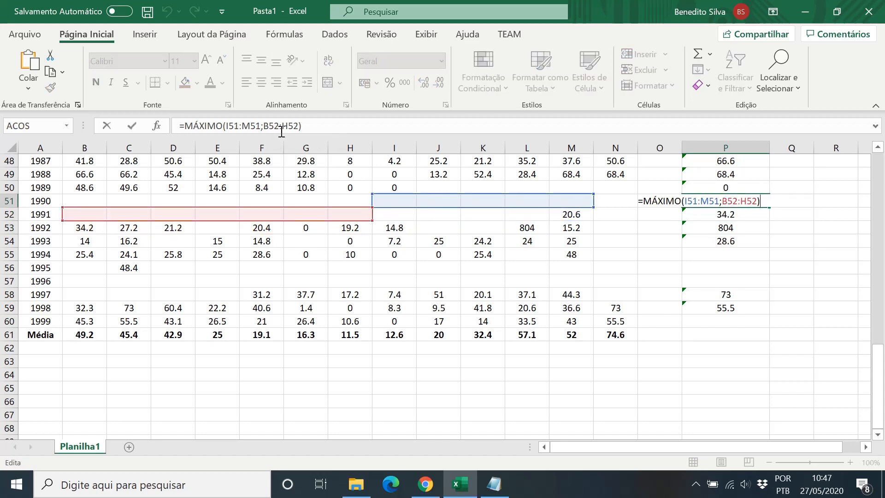
{"action": "key", "text": "Return"}
{"action": "key", "text": "Up"}
{"action": "key", "text": "Up"}
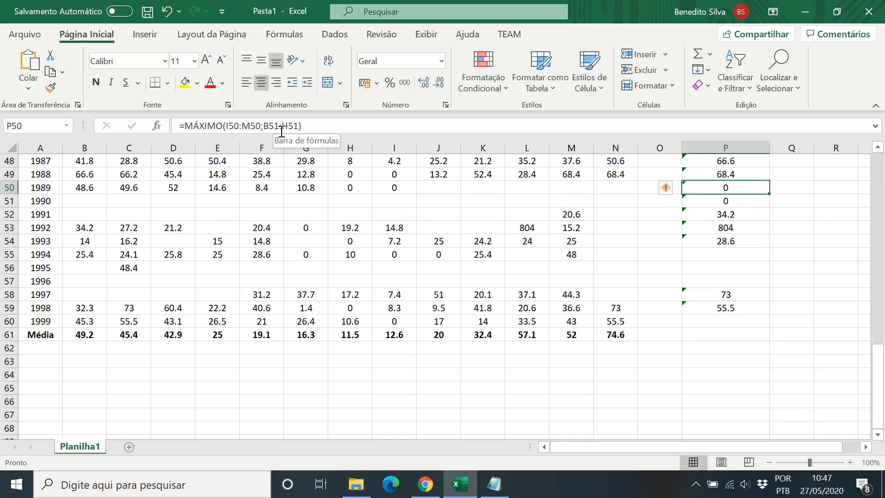
{"action": "key", "text": "shift+Down"}
{"action": "key", "text": "Delete"}
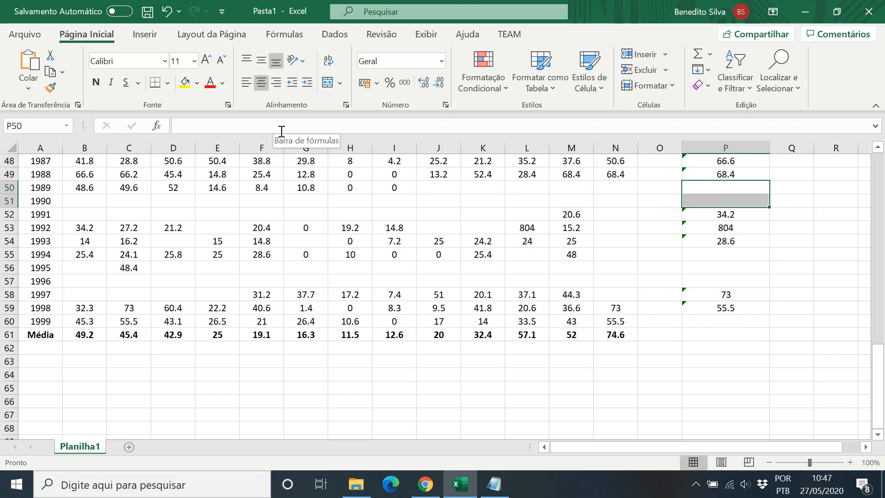
- Check the ranges of the P49 formula and review the hydrological-year maxima in column P back to the first years
{"action": "key", "text": "Up"}
{"action": "key", "text": "F2"}
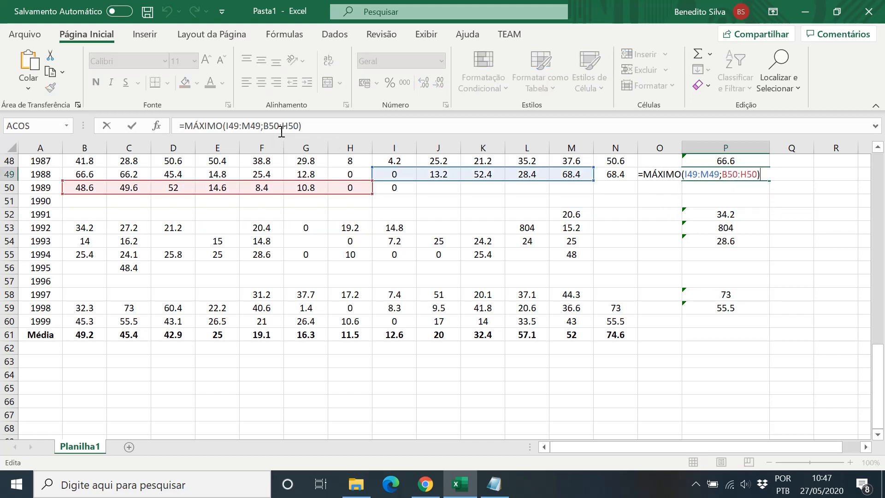
{"action": "key", "text": "Escape"}
{"action": "key", "text": "Up"}
{"action": "key", "text": "Up"}
{"action": "key", "text": "Up"}
{"action": "key", "text": "Up"}
{"action": "key", "text": "Up"}
{"action": "key", "text": "Up"}
{"action": "key", "text": "Up"}
{"action": "key", "text": "Up"}
{"action": "key", "text": "Up"}
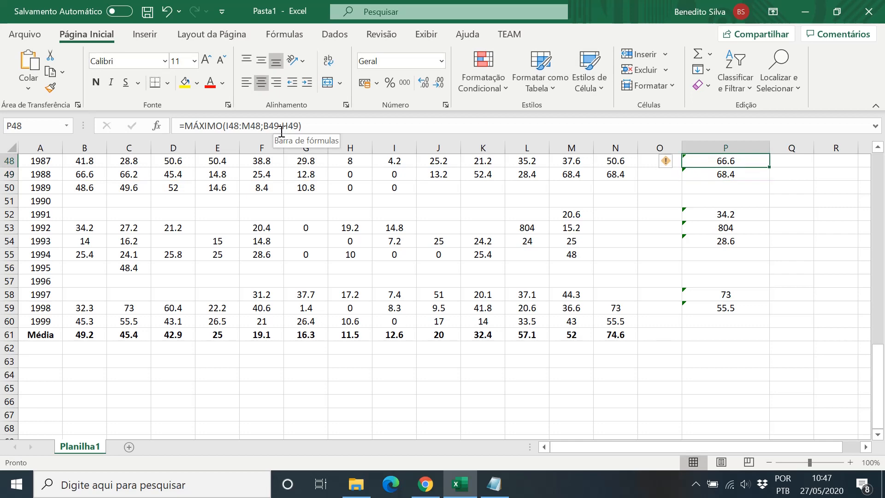
{"action": "key", "text": "Up"}
{"action": "key", "text": "Up"}
{"action": "key", "text": "Up"}
{"action": "key", "text": "Up"}
{"action": "key", "text": "Up"}
{"action": "key", "text": "Up"}
{"action": "key", "text": "Up"}
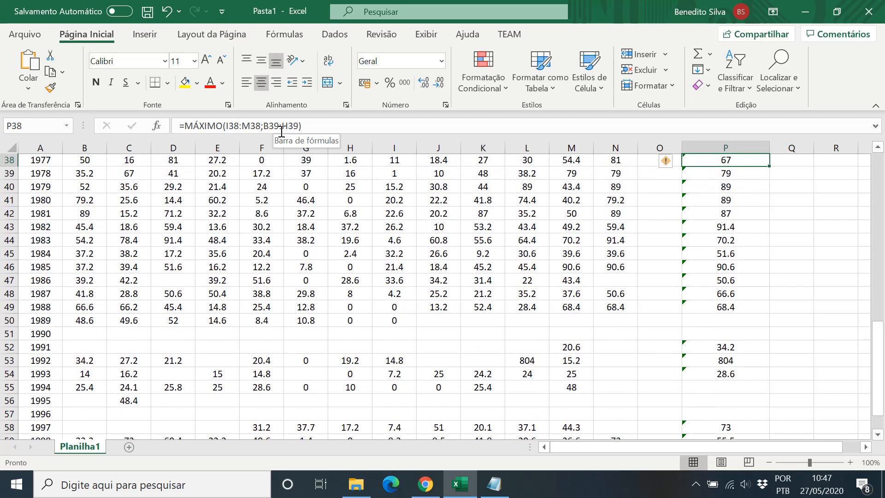
{"action": "key", "text": "Up"}
{"action": "key", "text": "Up"}
{"action": "key", "text": "Up"}
{"action": "key", "text": "Up"}
{"action": "key", "text": "Up"}
{"action": "key", "text": "Up"}
{"action": "key", "text": "Up"}
{"action": "key", "text": "Up"}
{"action": "key", "text": "Up"}
{"action": "key", "text": "Up"}
{"action": "key", "text": "Up"}
{"action": "key", "text": "Up"}
{"action": "key", "text": "Up"}
{"action": "key", "text": "Up"}
{"action": "key", "text": "Up"}
{"action": "key", "text": "Up"}
{"action": "key", "text": "Up"}
{"action": "key", "text": "Up"}
{"action": "key", "text": "Up"}
{"action": "key", "text": "Up"}
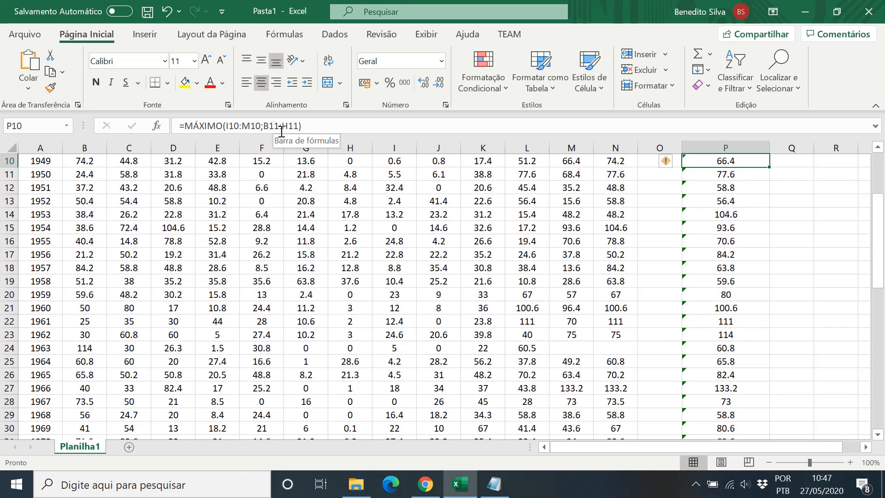
{"action": "key", "text": "Up"}
{"action": "key", "text": "Up"}
{"action": "key", "text": "Up"}
{"action": "key", "text": "Up"}
{"action": "key", "text": "Up"}
{"action": "key", "text": "Up"}
{"action": "key", "text": "Up"}
{"action": "key", "text": "Up"}
{"action": "key", "text": "Up"}
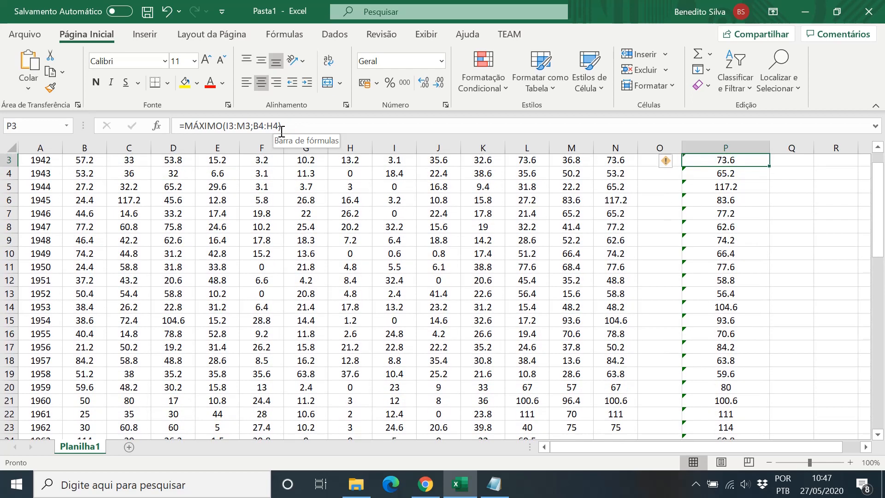
- Review the hydrological-year maxima down column P from the 1940s to the mid-1990s
{"action": "key", "text": "Down"}
{"action": "key", "text": "Down"}
{"action": "key", "text": "Down"}
{"action": "key", "text": "Down"}
{"action": "key", "text": "Down"}
{"action": "key", "text": "Down"}
{"action": "key", "text": "Down"}
{"action": "key", "text": "Down"}
{"action": "key", "text": "Down"}
{"action": "key", "text": "Down"}
{"action": "key", "text": "Down"}
{"action": "key", "text": "Down"}
{"action": "key", "text": "Down"}
{"action": "key", "text": "Down"}
{"action": "key", "text": "Down"}
{"action": "key", "text": "Down"}
{"action": "key", "text": "Down"}
{"action": "key", "text": "Down"}
{"action": "key", "text": "Down"}
{"action": "key", "text": "Down"}
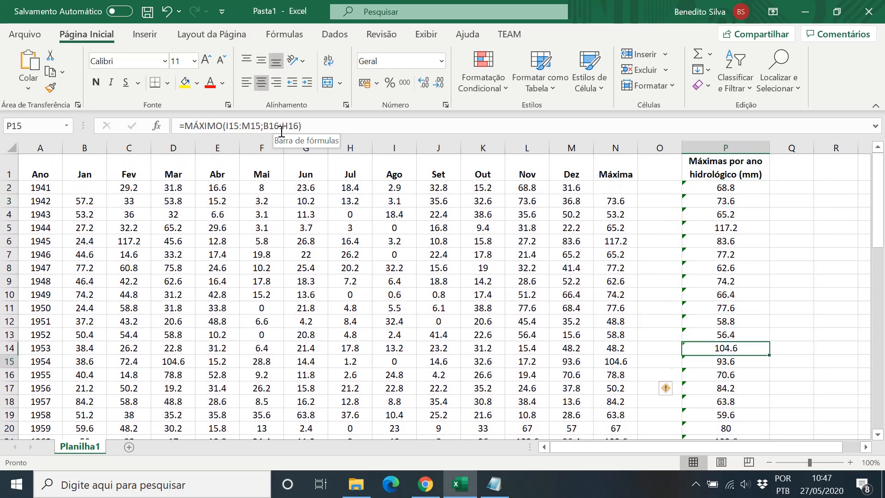
{"action": "key", "text": "Down"}
{"action": "key", "text": "Down"}
{"action": "key", "text": "Down"}
{"action": "key", "text": "Down"}
{"action": "key", "text": "Down"}
{"action": "key", "text": "Down"}
{"action": "key", "text": "Down"}
{"action": "key", "text": "Down"}
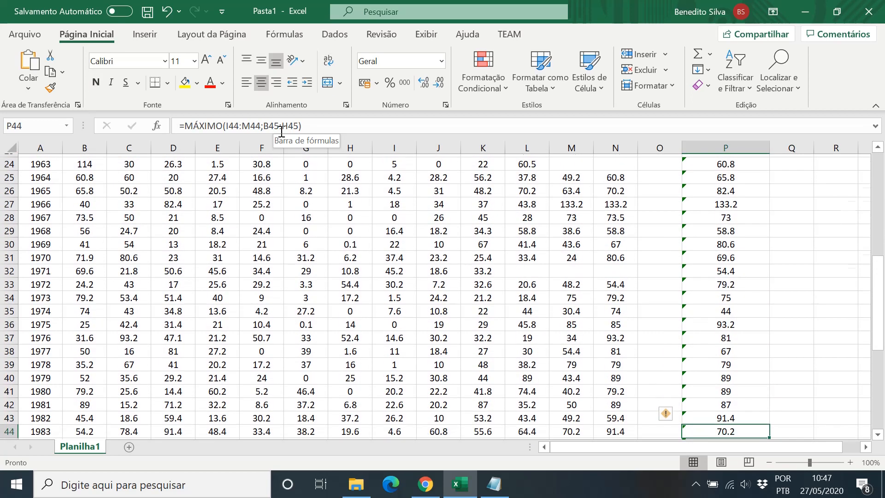
{"action": "key", "text": "Down"}
{"action": "key", "text": "Down"}
{"action": "key", "text": "Down"}
{"action": "key", "text": "Down"}
{"action": "key", "text": "Down"}
{"action": "key", "text": "Down"}
{"action": "key", "text": "Down"}
{"action": "key", "text": "Down"}
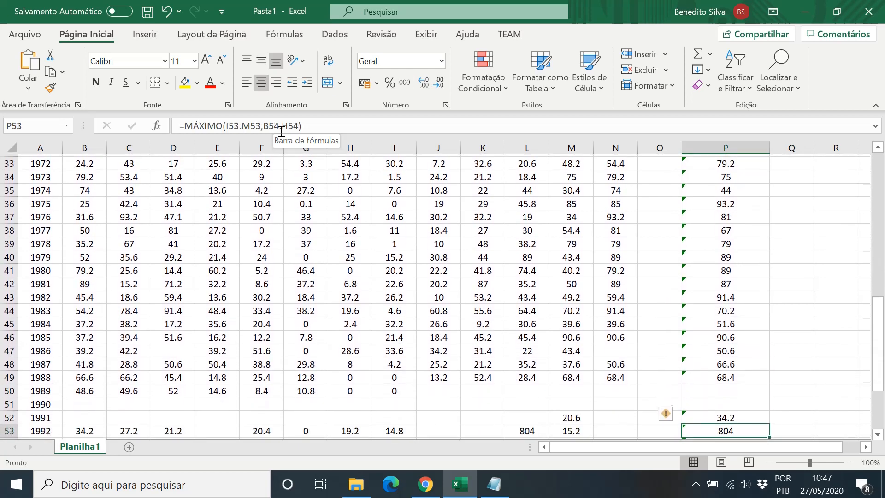
{"action": "key", "text": "Down"}
{"action": "key", "text": "Down"}
{"action": "key", "text": "Up"}
{"action": "key", "text": "Up"}
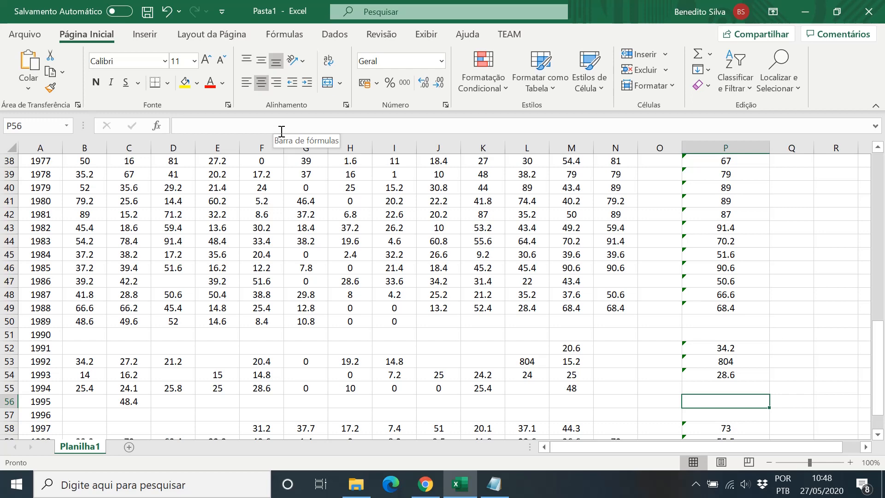
- Examine the last rows of the hydrological-year column and return to the 1992 maximum in P53
{"action": "key", "text": "Down"}
{"action": "key", "text": "Down"}
{"action": "key", "text": "Down"}
{"action": "key", "text": "Down"}
{"action": "key", "text": "Down"}
{"action": "key", "text": "Down"}
{"action": "key", "text": "Down"}
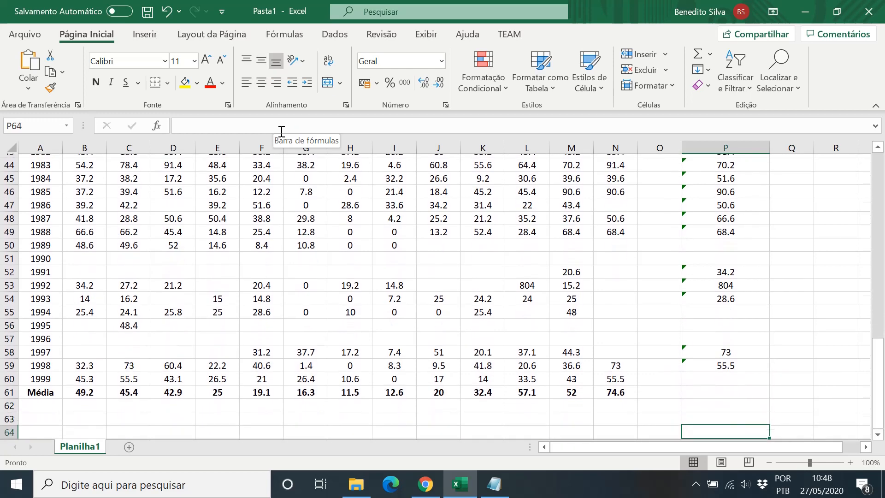
{"action": "key", "text": "Up"}
{"action": "key", "text": "Up"}
{"action": "key", "text": "Up"}
{"action": "key", "text": "Up"}
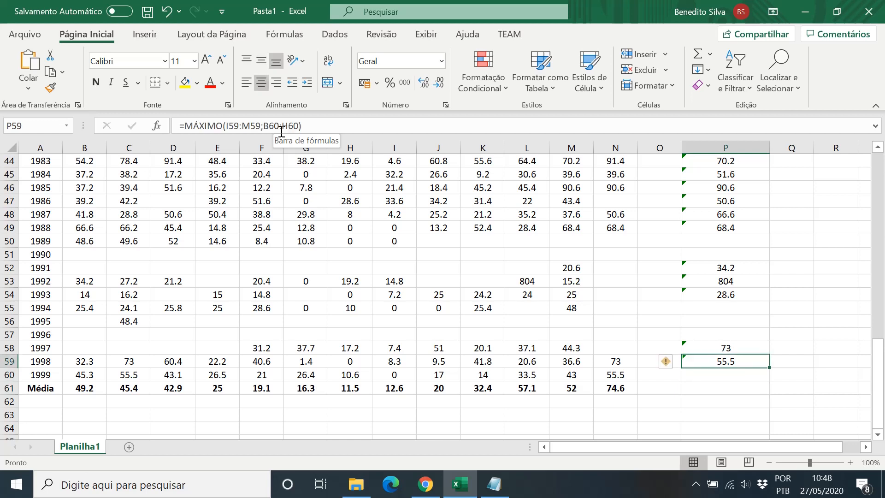
{"action": "key", "text": "Up"}
{"action": "key", "text": "Up"}
{"action": "key", "text": "Up"}
{"action": "key", "text": "Up"}
{"action": "key", "text": "Up"}
{"action": "key", "text": "Up"}
{"action": "key", "text": "Up"}
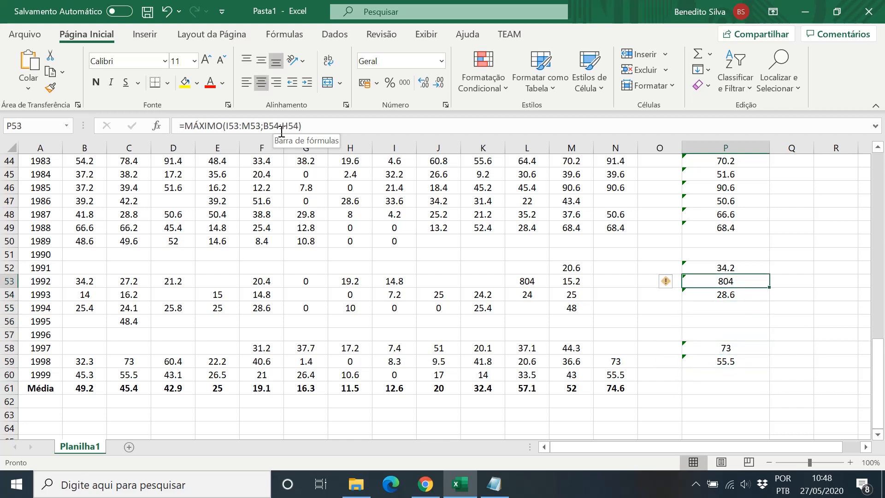
- Check the November 1992 rainfall in L53 against the source text file Máx 02245066.txt and return to the spreadsheet
{"action": "key", "text": "Down"}
{"action": "key", "text": "Left"}
{"action": "key", "text": "Left"}
{"action": "key", "text": "Left"}
{"action": "key", "text": "Left"}
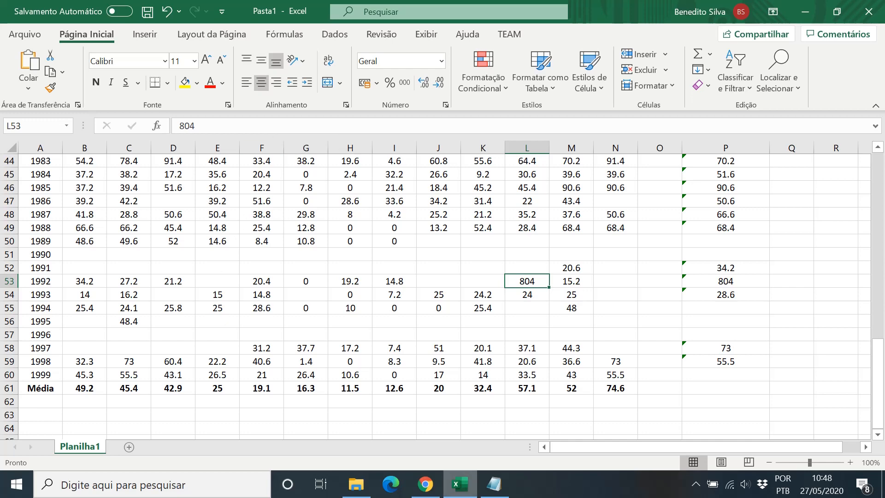
{"action": "left_click", "coordinate": [494, 489]}
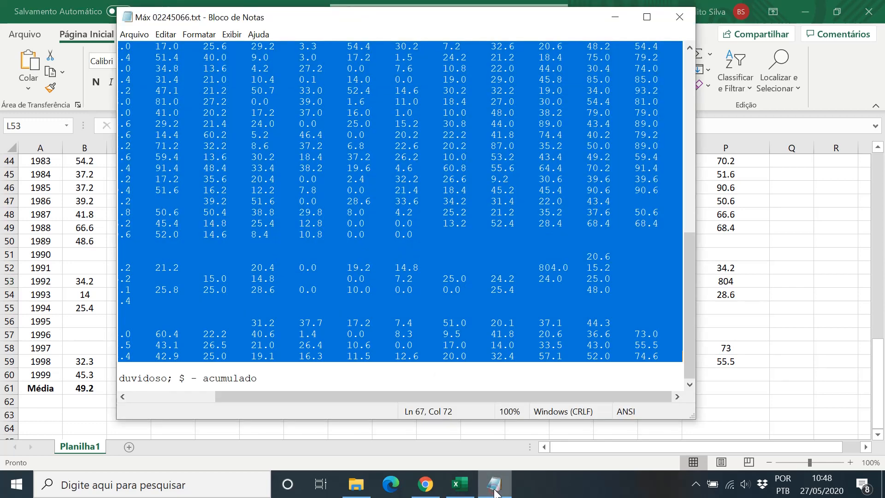
{"action": "left_click", "coordinate": [556, 267]}
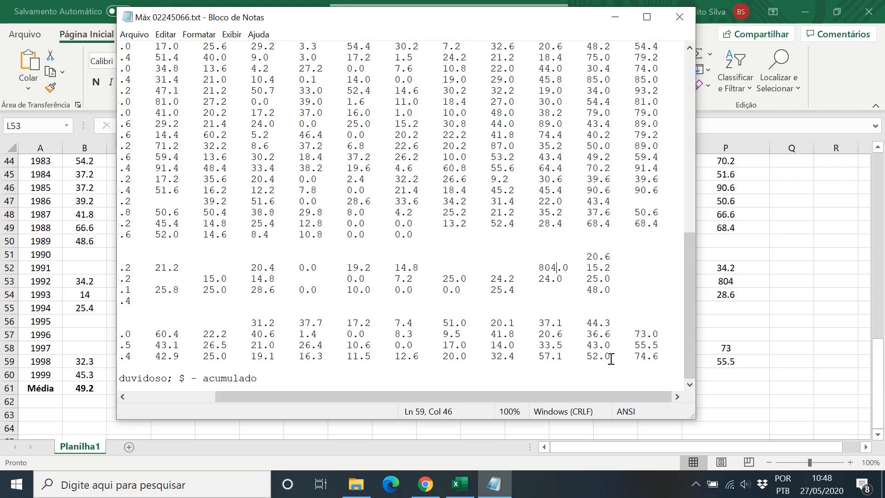
{"action": "left_click", "coordinate": [713, 379]}
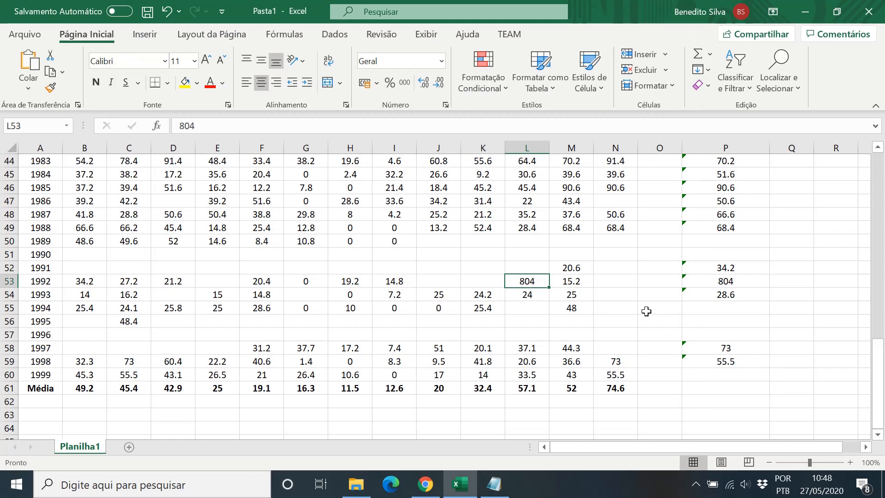
- Review the hydrological-year maxima in column P between 1985 and 1961 to judge the plausibility of the 1992 value
{"action": "left_click", "coordinate": [718, 177]}
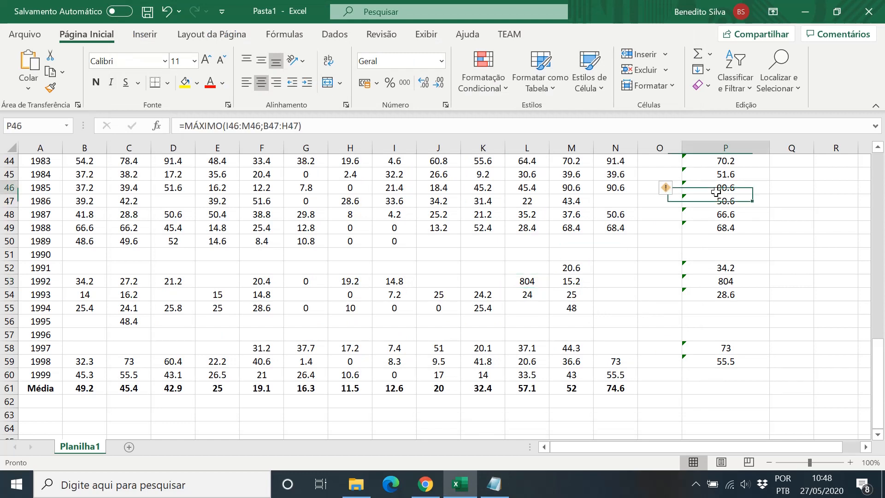
{"action": "key", "text": "Up"}
{"action": "key", "text": "Up"}
{"action": "key", "text": "Up"}
{"action": "key", "text": "Up"}
{"action": "key", "text": "Up"}
{"action": "key", "text": "Up"}
{"action": "key", "text": "Up"}
{"action": "key", "text": "Up"}
{"action": "key", "text": "Up"}
{"action": "key", "text": "Up"}
{"action": "key", "text": "Up"}
{"action": "key", "text": "Up"}
{"action": "key", "text": "Up"}
{"action": "key", "text": "Up"}
{"action": "key", "text": "Up"}
{"action": "key", "text": "Up"}
{"action": "key", "text": "Up"}
{"action": "key", "text": "Up"}
{"action": "key", "text": "Up"}
{"action": "key", "text": "Up"}
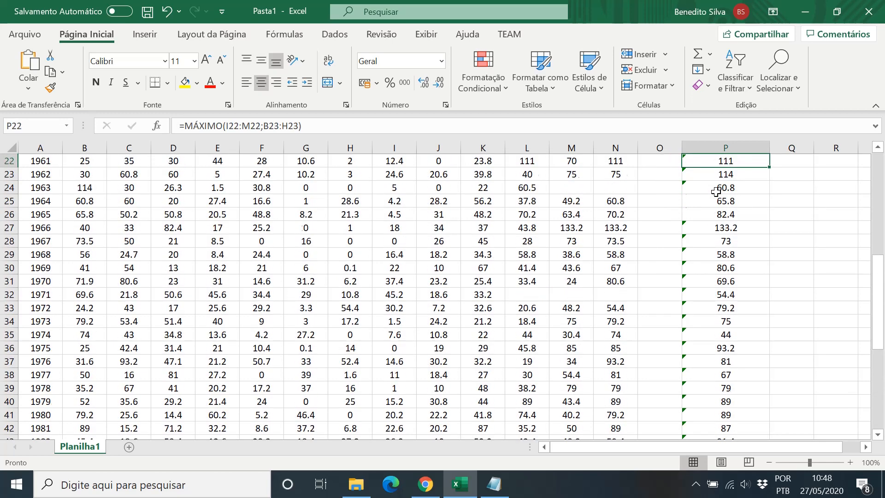
{"action": "key", "text": "Down"}
{"action": "key", "text": "Down"}
{"action": "key", "text": "Down"}
{"action": "key", "text": "Down"}
{"action": "key", "text": "Down"}
{"action": "key", "text": "Down"}
{"action": "key", "text": "Down"}
{"action": "key", "text": "Down"}
{"action": "key", "text": "Down"}
{"action": "key", "text": "Down"}
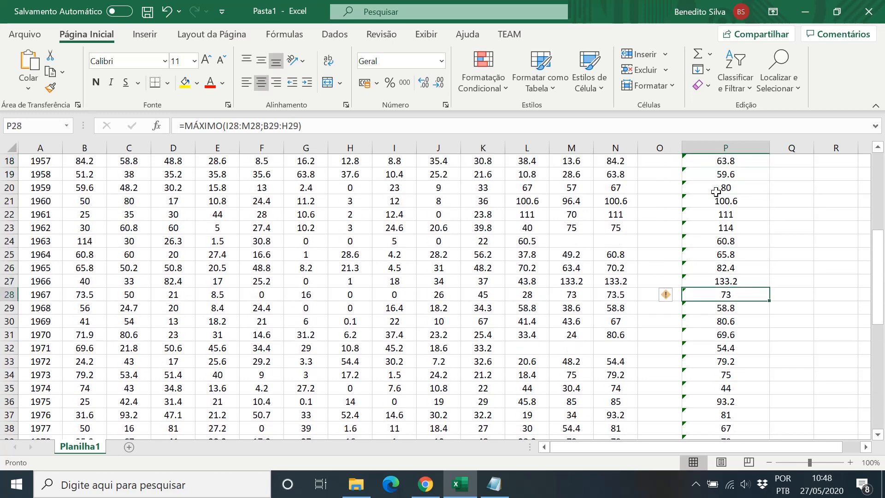
{"action": "key", "text": "Up"}
{"action": "key", "text": "Up"}
{"action": "key", "text": "Up"}
{"action": "key", "text": "Up"}
{"action": "key", "text": "Up"}
{"action": "key", "text": "Up"}
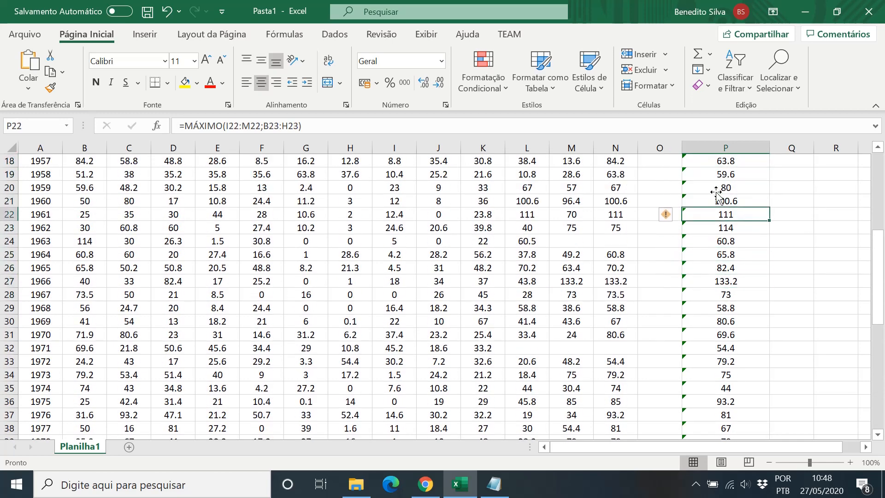
- Review the hydrological-year maxima in column P from 1961 down to 1998
{"action": "key", "text": "Down"}
{"action": "key", "text": "Down"}
{"action": "key", "text": "Down"}
{"action": "key", "text": "Down"}
{"action": "key", "text": "Down"}
{"action": "key", "text": "Down"}
{"action": "key", "text": "Down"}
{"action": "key", "text": "Down"}
{"action": "key", "text": "Down"}
{"action": "key", "text": "Down"}
{"action": "key", "text": "Down"}
{"action": "key", "text": "Down"}
{"action": "key", "text": "Down"}
{"action": "key", "text": "Down"}
{"action": "key", "text": "Down"}
{"action": "key", "text": "Down"}
{"action": "key", "text": "Down"}
{"action": "key", "text": "Down"}
{"action": "key", "text": "Down"}
{"action": "key", "text": "Down"}
{"action": "key", "text": "Down"}
{"action": "key", "text": "Down"}
{"action": "key", "text": "Down"}
{"action": "key", "text": "Down"}
{"action": "key", "text": "Down"}
{"action": "key", "text": "Down"}
{"action": "key", "text": "Down"}
{"action": "key", "text": "Down"}
{"action": "key", "text": "Down"}
{"action": "key", "text": "Down"}
{"action": "key", "text": "Down"}
{"action": "key", "text": "Down"}
{"action": "key", "text": "Down"}
{"action": "key", "text": "Down"}
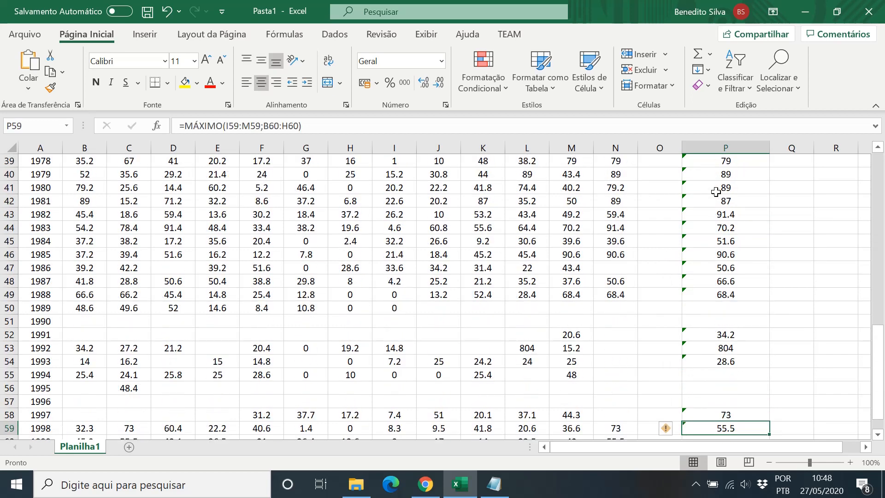
- Recheck the November 1992 rainfall in L53 and clear the 1992 hydrological-year maximum in P53
{"action": "key", "text": "Up"}
{"action": "key", "text": "Up"}
{"action": "key", "text": "Up"}
{"action": "key", "text": "Up"}
{"action": "key", "text": "Up"}
{"action": "key", "text": "Up"}
{"action": "key", "text": "Left"}
{"action": "key", "text": "Left"}
{"action": "key", "text": "Left"}
{"action": "key", "text": "Left"}
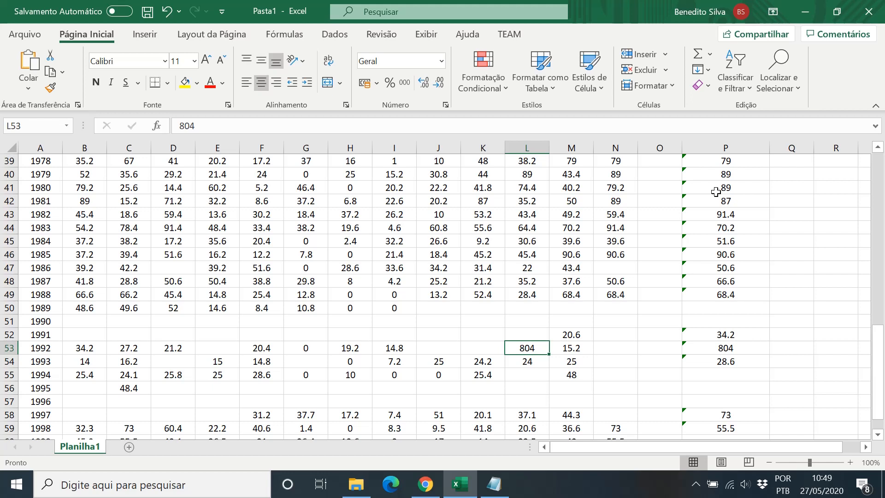
{"action": "key", "text": "Right"}
{"action": "key", "text": "Right"}
{"action": "key", "text": "Right"}
{"action": "key", "text": "Right"}
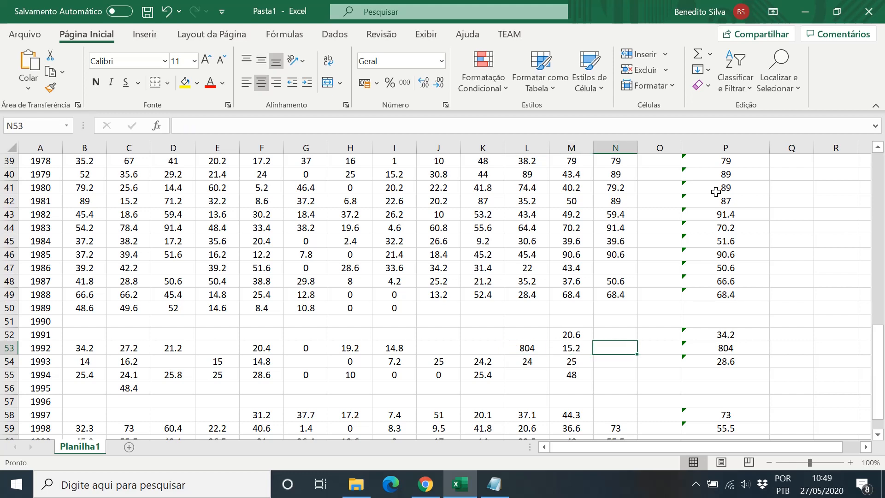
{"action": "key", "text": "Delete"}
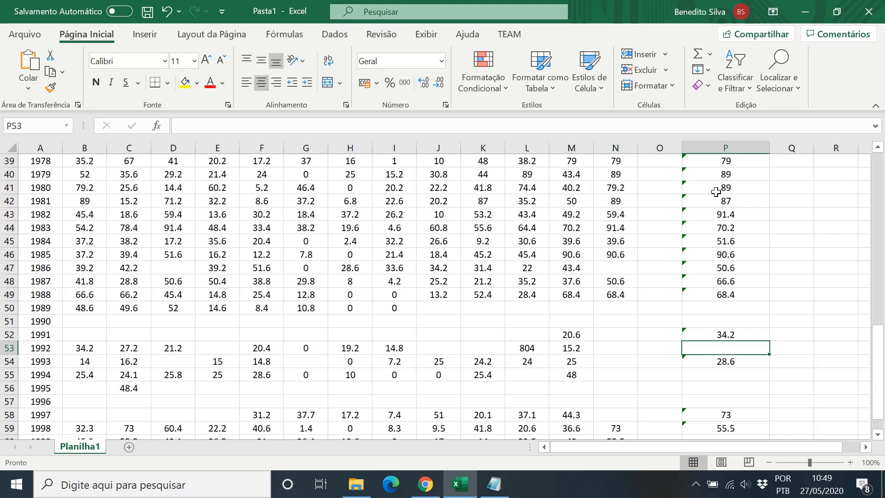
- Review the remaining hydrological-year maxima from 1992 back up to the column P header
{"action": "key", "text": "Up"}
{"action": "key", "text": "Up"}
{"action": "key", "text": "Up"}
{"action": "key", "text": "Up"}
{"action": "key", "text": "Up"}
{"action": "key", "text": "Up"}
{"action": "key", "text": "Up"}
{"action": "key", "text": "Up"}
{"action": "key", "text": "Up"}
{"action": "key", "text": "Up"}
{"action": "key", "text": "Up"}
{"action": "key", "text": "Up"}
{"action": "key", "text": "Up"}
{"action": "key", "text": "Up"}
{"action": "key", "text": "Up"}
{"action": "key", "text": "Up"}
{"action": "key", "text": "Up"}
{"action": "key", "text": "Up"}
{"action": "key", "text": "Up"}
{"action": "key", "text": "Up"}
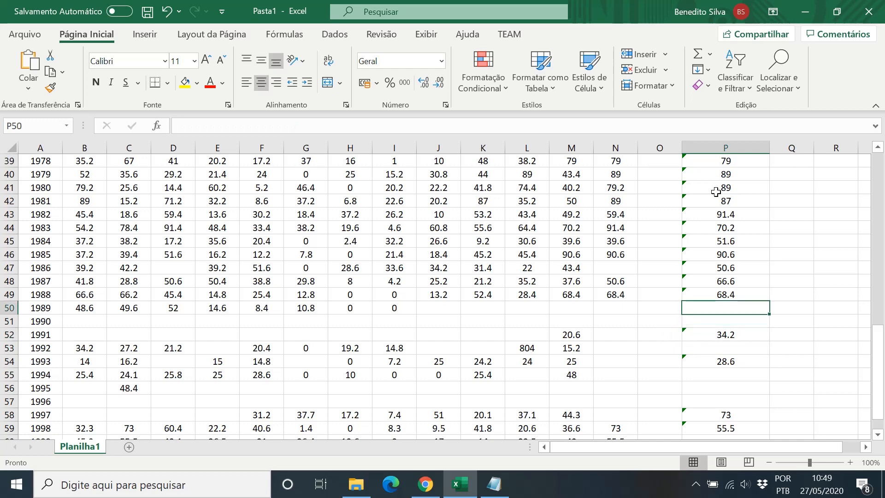
{"action": "key", "text": "Up"}
{"action": "key", "text": "Up"}
{"action": "key", "text": "Up"}
{"action": "key", "text": "Up"}
{"action": "key", "text": "Up"}
{"action": "key", "text": "Up"}
{"action": "key", "text": "Up"}
{"action": "key", "text": "Up"}
{"action": "key", "text": "Up"}
{"action": "key", "text": "Up"}
{"action": "key", "text": "Up"}
{"action": "key", "text": "Up"}
{"action": "key", "text": "Up"}
{"action": "key", "text": "Up"}
{"action": "key", "text": "Up"}
{"action": "key", "text": "Up"}
{"action": "key", "text": "Up"}
{"action": "key", "text": "Up"}
{"action": "key", "text": "Up"}
{"action": "key", "text": "Up"}
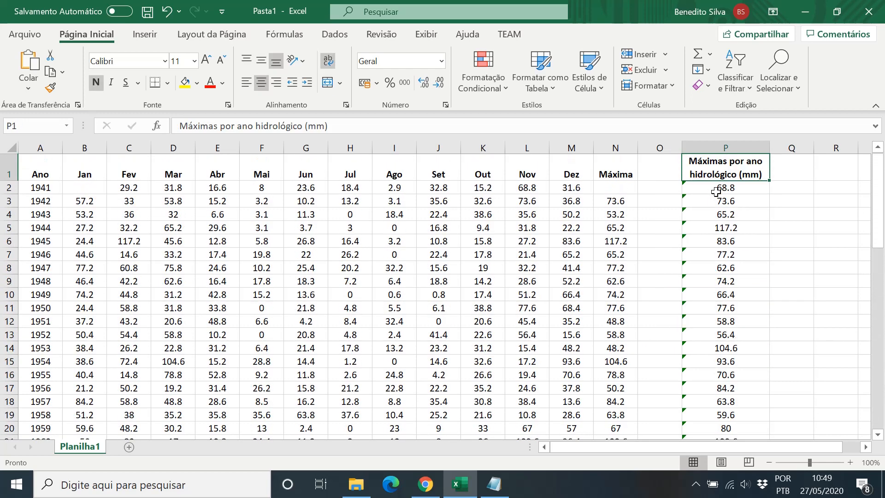
- Compare the calendar-year maxima in column N with the hydrological-year maxima in column P for the first years
{"action": "key", "text": "Left"}
{"action": "key", "text": "Left"}
{"action": "key", "text": "Down"}
{"action": "key", "text": "Up"}
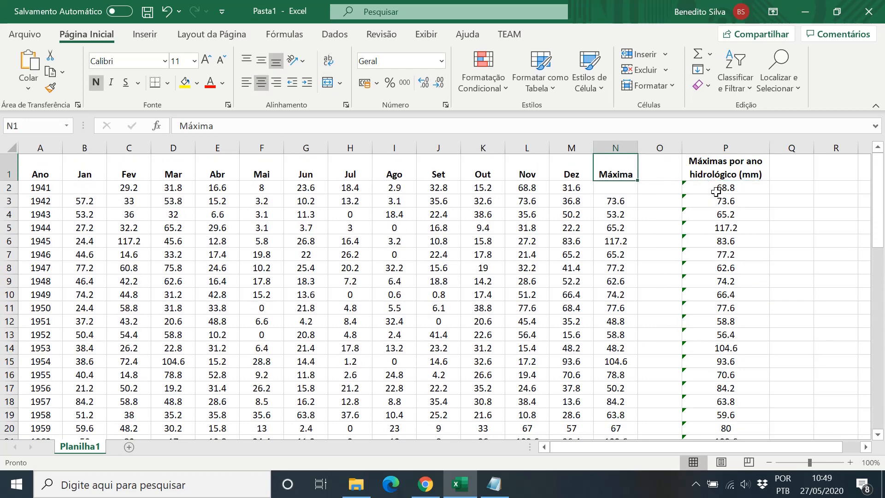
{"action": "left_click", "coordinate": [611, 231]}
{"action": "key", "text": "Up"}
{"action": "key", "text": "Up"}
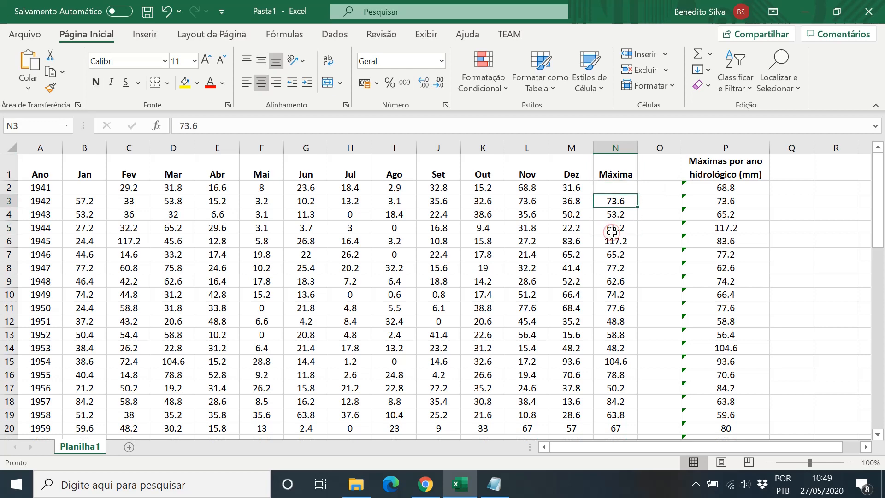
{"action": "key", "text": "Up"}
{"action": "key", "text": "Down"}
{"action": "key", "text": "Down"}
{"action": "key", "text": "Right"}
{"action": "key", "text": "Right"}
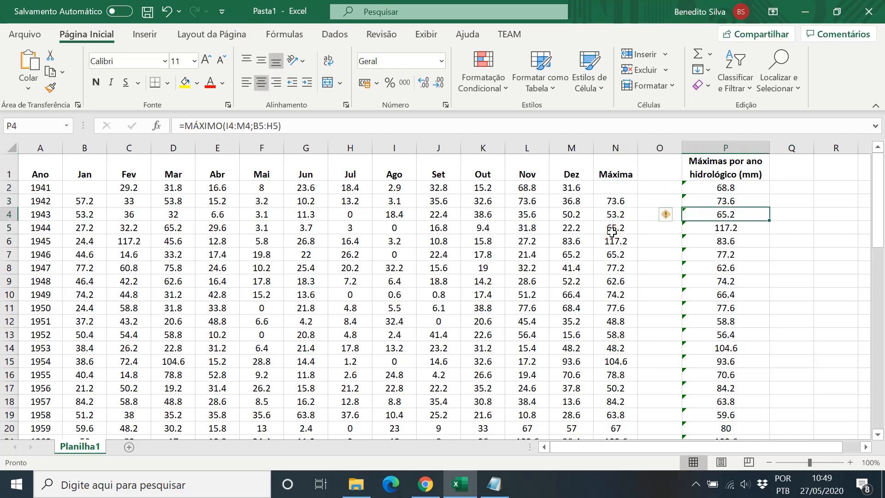
- Examine the hydrological-year maxima in column P from 1943 down to 1963, comparing them with the calendar-year maxima
{"action": "key", "text": "Down"}
{"action": "key", "text": "Down"}
{"action": "key", "text": "Down"}
{"action": "key", "text": "Down"}
{"action": "key", "text": "Down"}
{"action": "key", "text": "Down"}
{"action": "key", "text": "Down"}
{"action": "key", "text": "Down"}
{"action": "key", "text": "Down"}
{"action": "key", "text": "Down"}
{"action": "key", "text": "Down"}
{"action": "key", "text": "Down"}
{"action": "key", "text": "Down"}
{"action": "key", "text": "Down"}
{"action": "key", "text": "Down"}
{"action": "key", "text": "Down"}
{"action": "key", "text": "Down"}
{"action": "key", "text": "Down"}
{"action": "key", "text": "Down"}
{"action": "key", "text": "Down"}
- Review the hydrological-year maxima in column P from 1963 back up to the first year, 1941
{"action": "key", "text": "Up"}
{"action": "key", "text": "Up"}
{"action": "key", "text": "Up"}
{"action": "key", "text": "Up"}
{"action": "key", "text": "Up"}
{"action": "key", "text": "Up"}
{"action": "key", "text": "Up"}
{"action": "key", "text": "Up"}
{"action": "key", "text": "Up"}
{"action": "key", "text": "Up"}
{"action": "key", "text": "Up"}
{"action": "key", "text": "Up"}
{"action": "key", "text": "Up"}
{"action": "key", "text": "Up"}
{"action": "key", "text": "Up"}
{"action": "key", "text": "Up"}
{"action": "key", "text": "Up"}
{"action": "key", "text": "Up"}
{"action": "key", "text": "Up"}
{"action": "key", "text": "Up"}
{"action": "key", "text": "Up"}
{"action": "key", "text": "Up"}
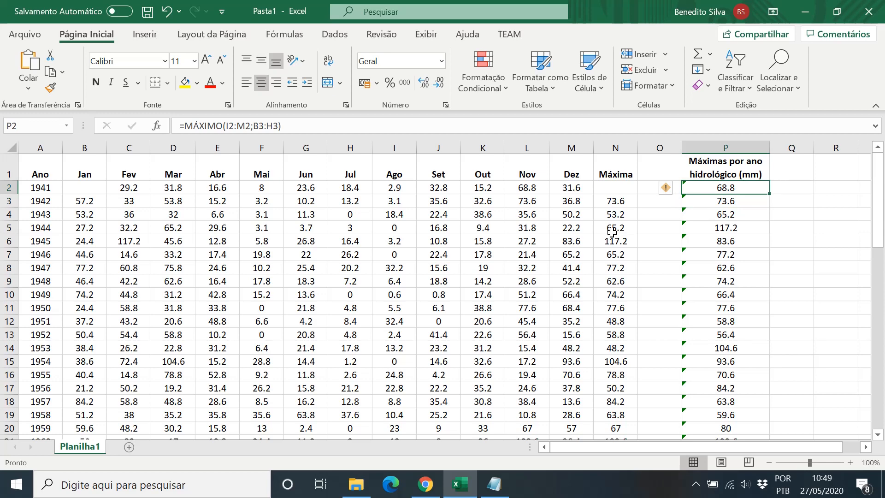
- Review the full series of hydrological-year maxima in column P from 1941 down past the average row to P63
{"action": "key", "text": "Down"}
{"action": "key", "text": "Down"}
{"action": "key", "text": "Down"}
{"action": "key", "text": "Down"}
{"action": "key", "text": "Down"}
{"action": "key", "text": "Down"}
{"action": "key", "text": "Down"}
{"action": "key", "text": "Down"}
{"action": "key", "text": "Down"}
{"action": "key", "text": "Down"}
{"action": "key", "text": "Down"}
{"action": "key", "text": "Down"}
{"action": "key", "text": "Down"}
{"action": "key", "text": "Down"}
{"action": "key", "text": "Down"}
{"action": "key", "text": "Down"}
{"action": "key", "text": "Down"}
{"action": "key", "text": "Down"}
{"action": "key", "text": "Down"}
{"action": "key", "text": "Down"}
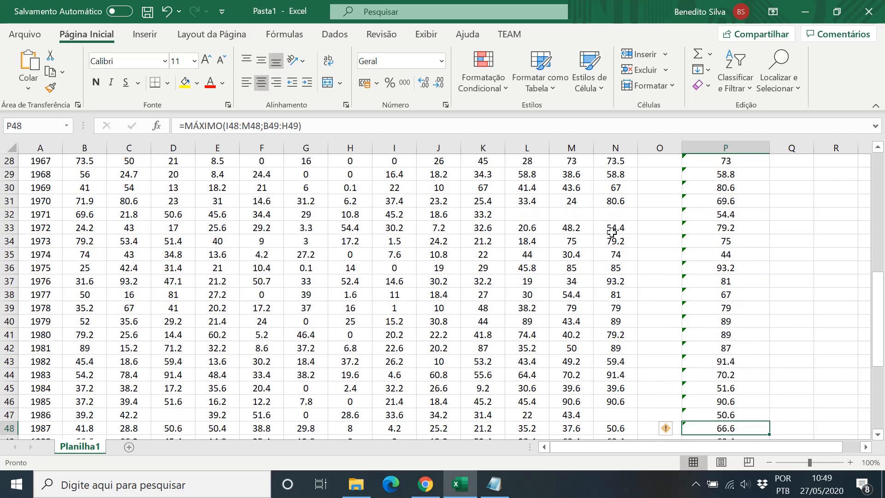
{"action": "key", "text": "Down"}
{"action": "key", "text": "Down"}
{"action": "key", "text": "Down"}
{"action": "key", "text": "Down"}
{"action": "key", "text": "Down"}
{"action": "key", "text": "Down"}
{"action": "key", "text": "Down"}
{"action": "key", "text": "Down"}
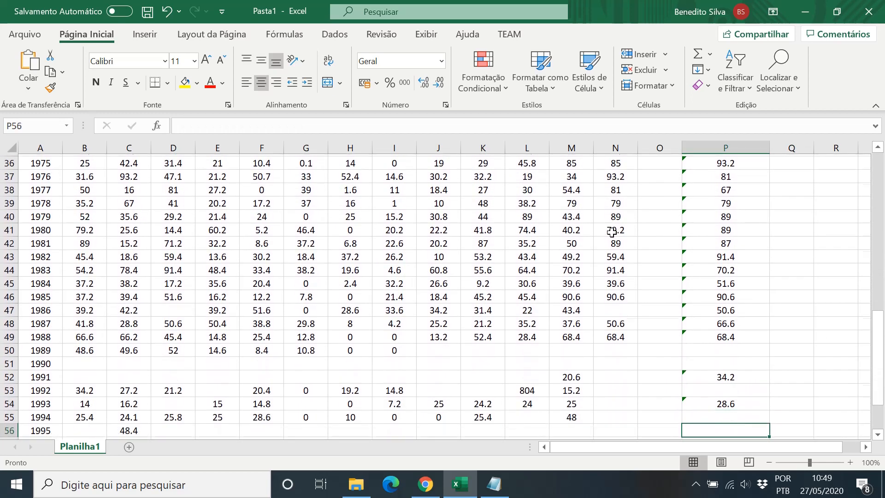
{"action": "key", "text": "Down"}
{"action": "key", "text": "Down"}
{"action": "key", "text": "Down"}
{"action": "key", "text": "Down"}
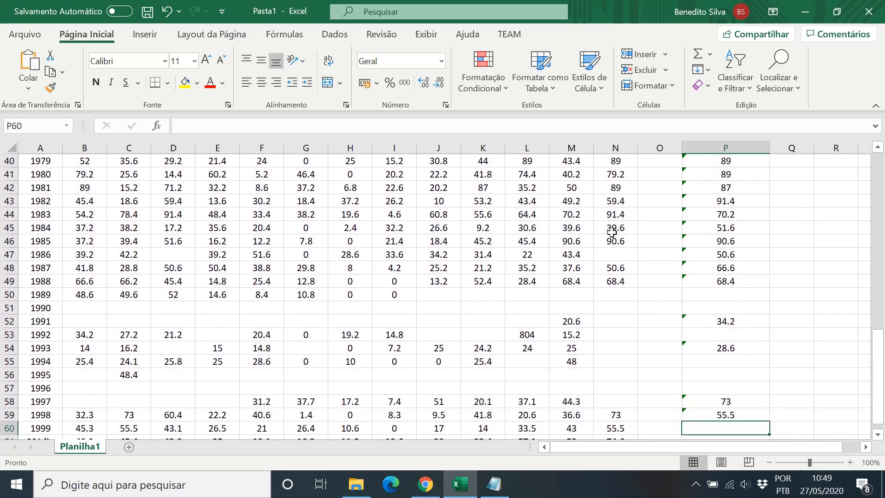
{"action": "key", "text": "Down"}
{"action": "key", "text": "Down"}
{"action": "key", "text": "Down"}
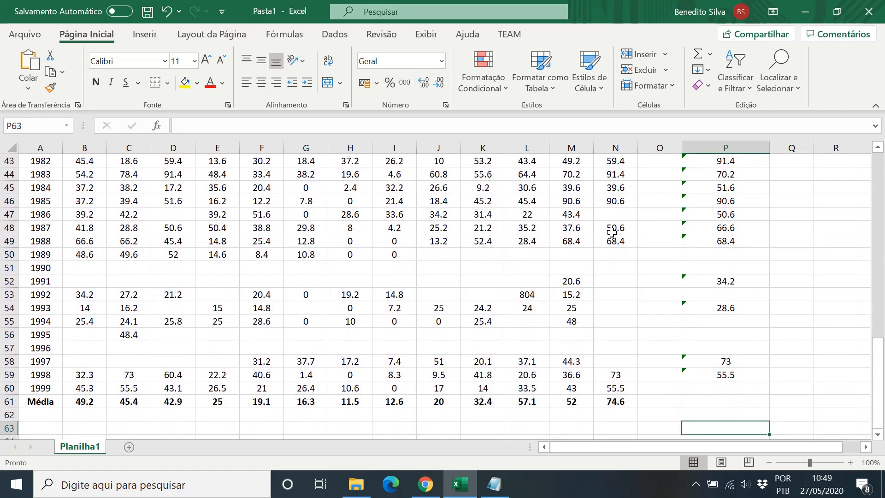